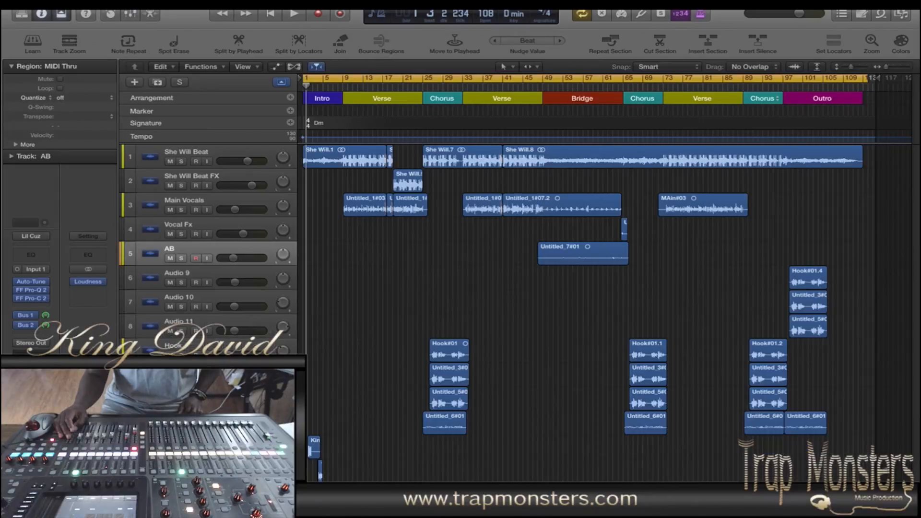
key(x)
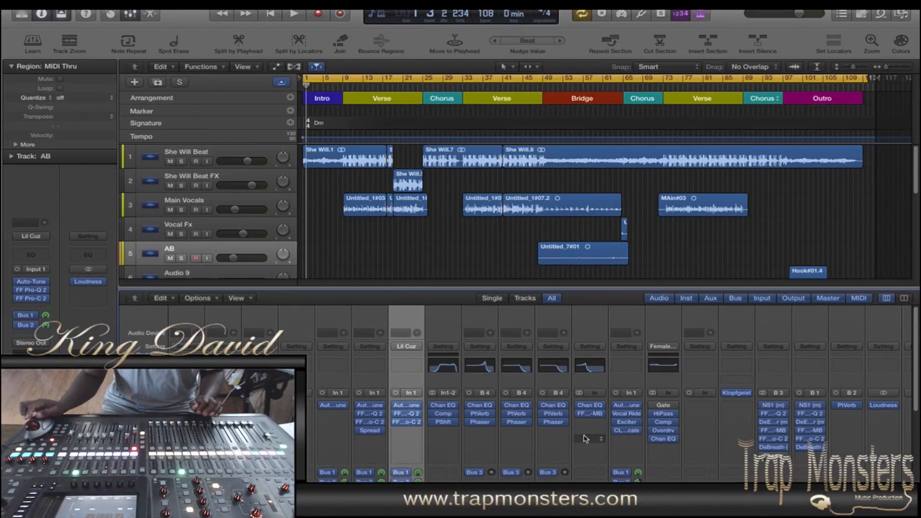
Step: Show the mixer with its channel faders and play the arrangement from the intro through the end of the first chorus
scroll(584, 438, down, 5)
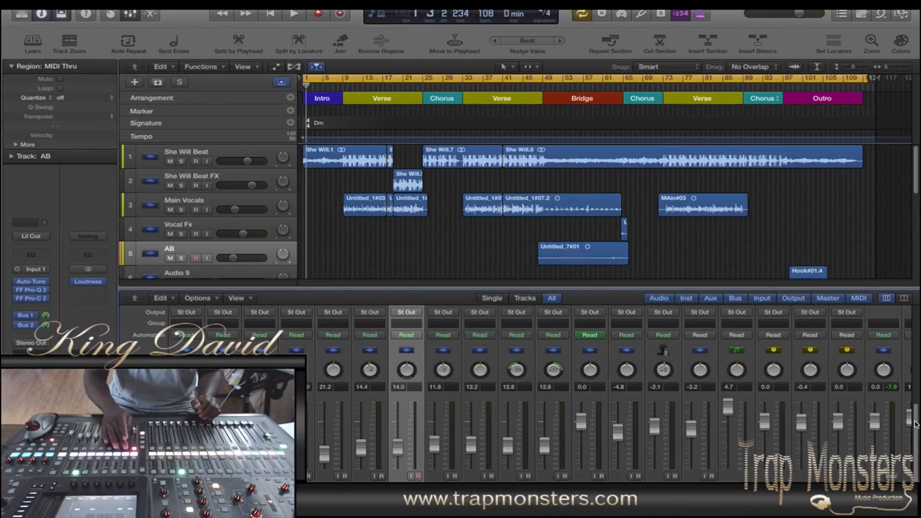
key(space)
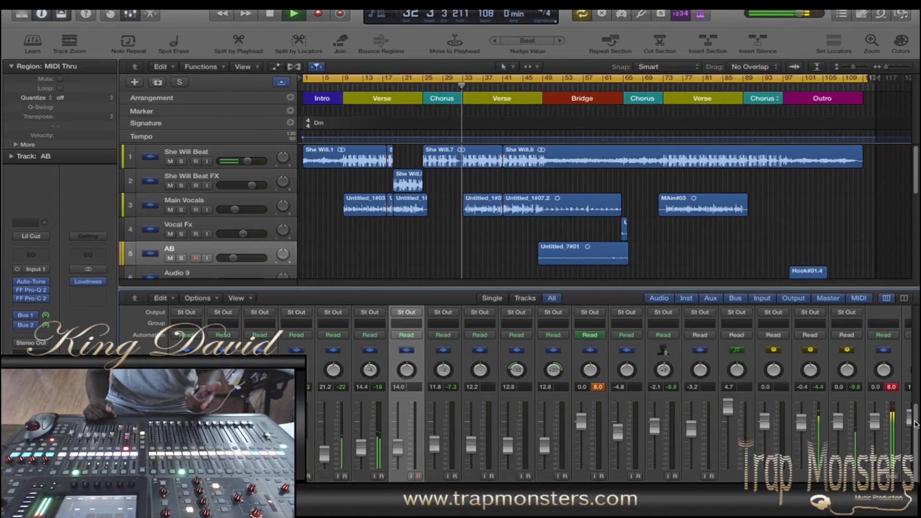
key(space)
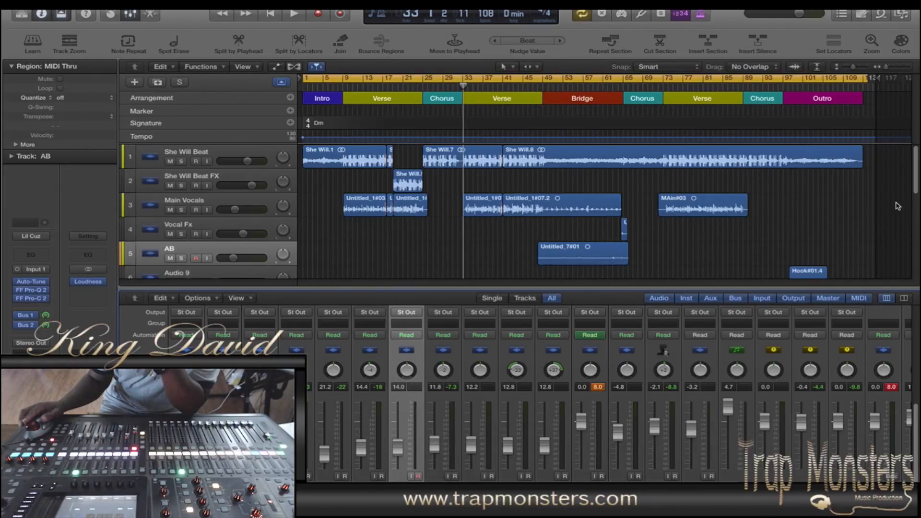
Step: Move the playhead to the first verse and shorten the cycle range to bars 19–25 around the She Will Beat FX region
drag(917, 166, 917, 245)
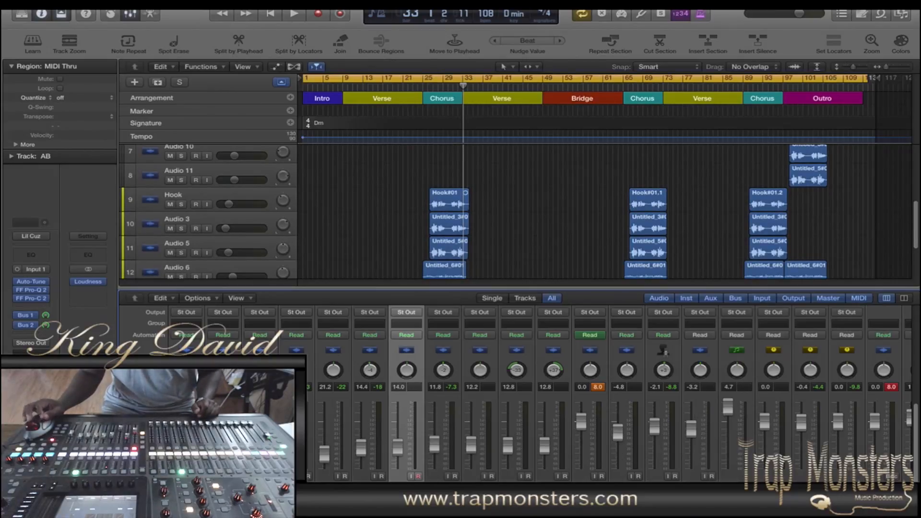
scroll(336, 477, up, 5)
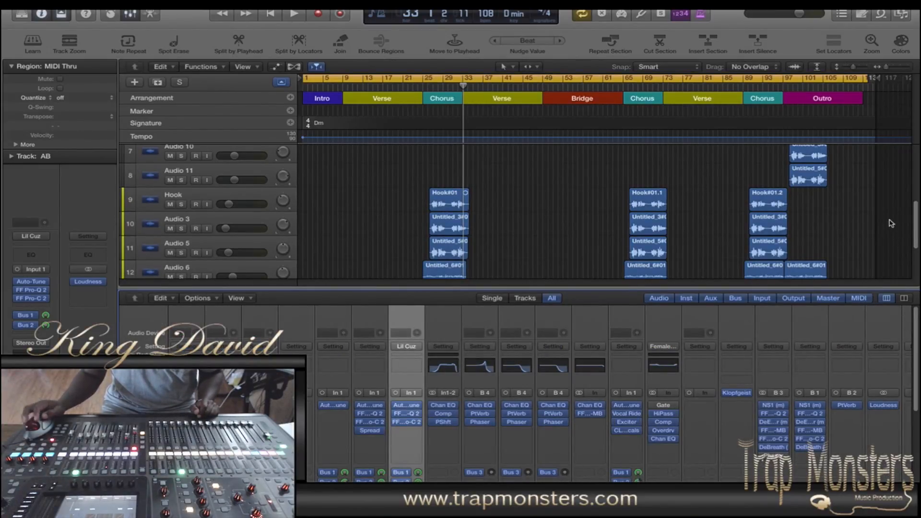
scroll(904, 212, up, 6)
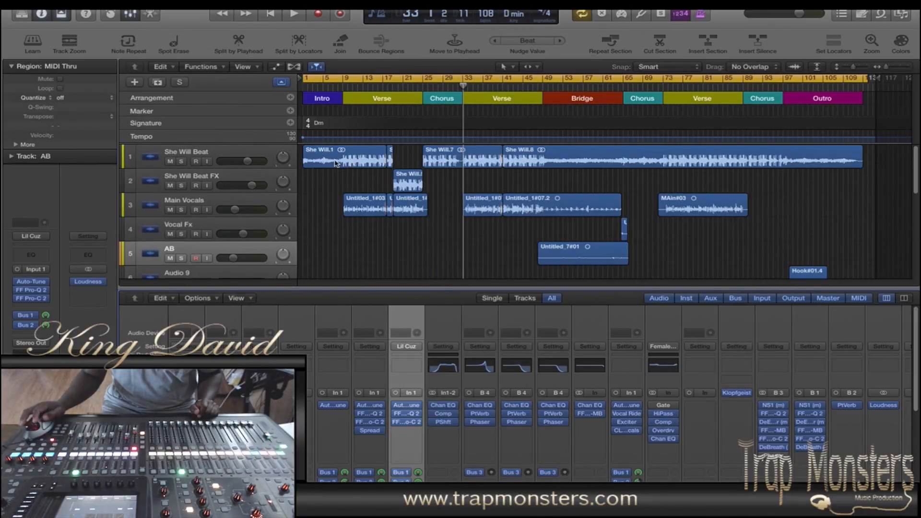
click(402, 87)
drag(305, 79, 395, 79)
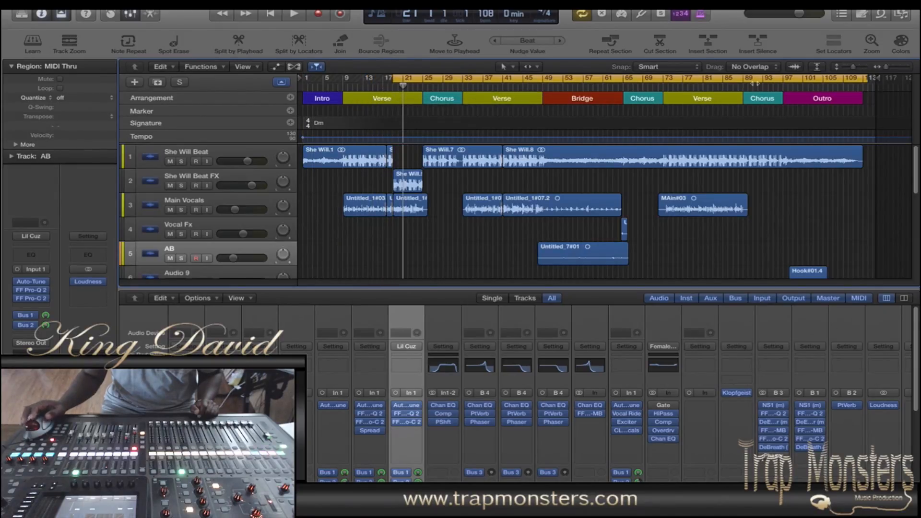
drag(866, 79, 422, 114)
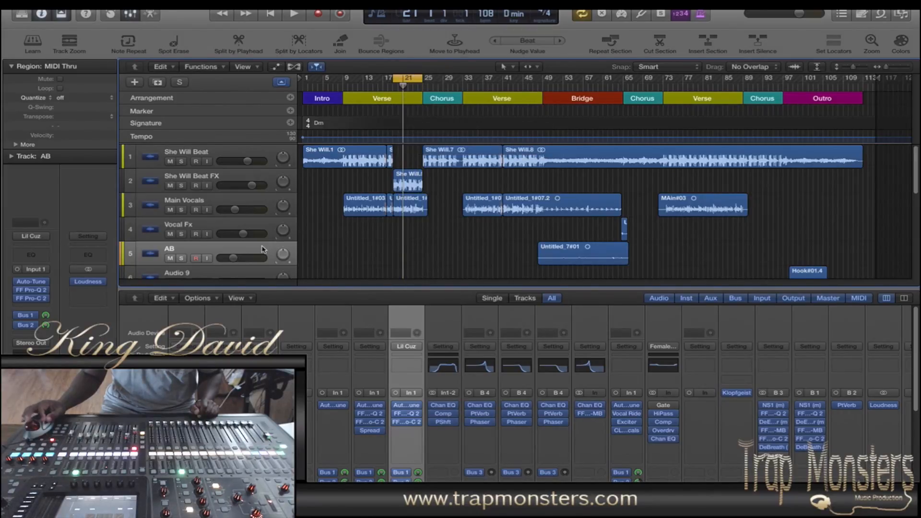
Step: Select the She Will Beat FX track and inspect its FF Pro-MB and Channel EQ plug-ins
click(225, 183)
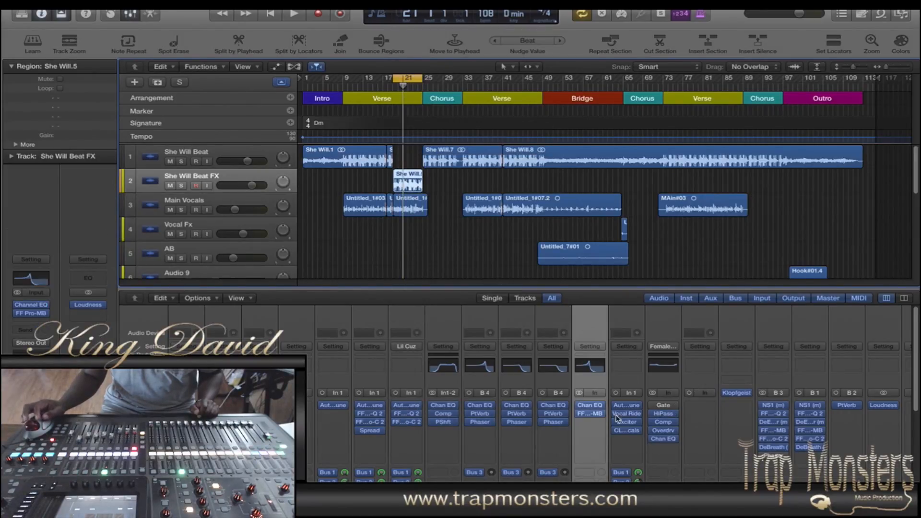
click(592, 414)
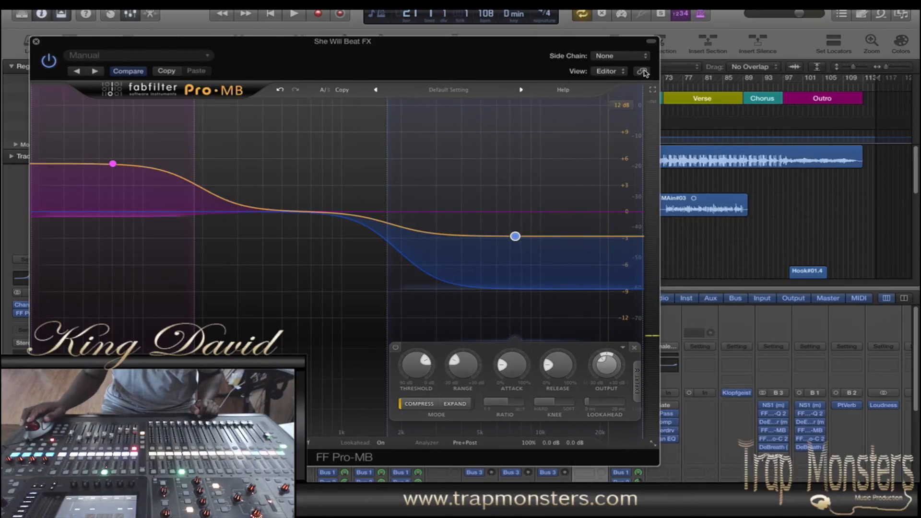
drag(458, 48, 312, 59)
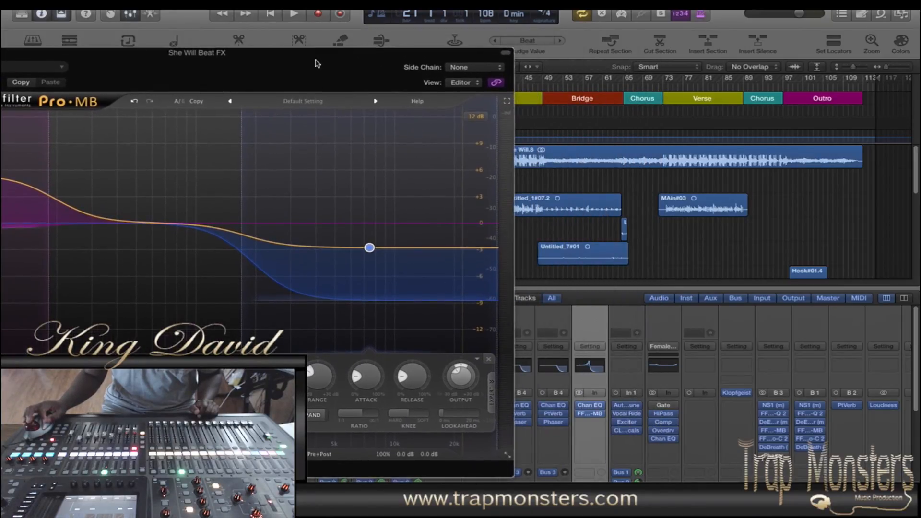
click(590, 405)
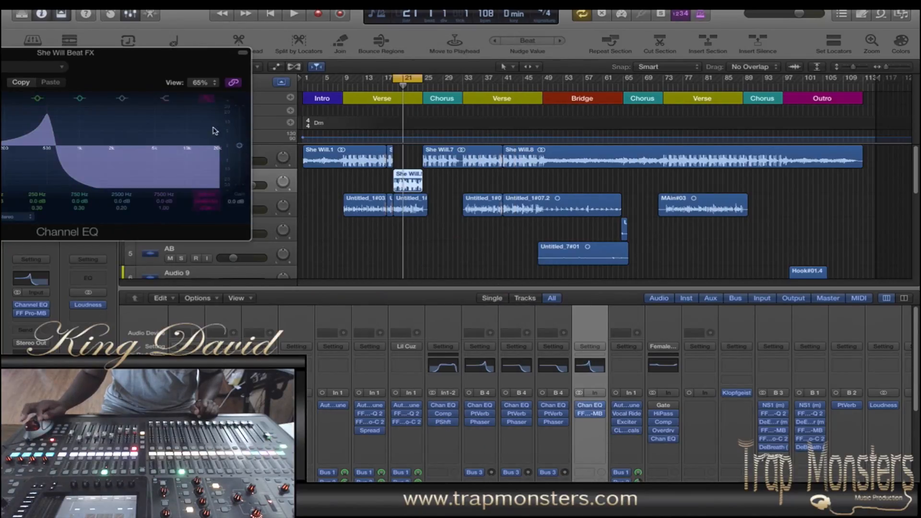
drag(134, 96, 765, 27)
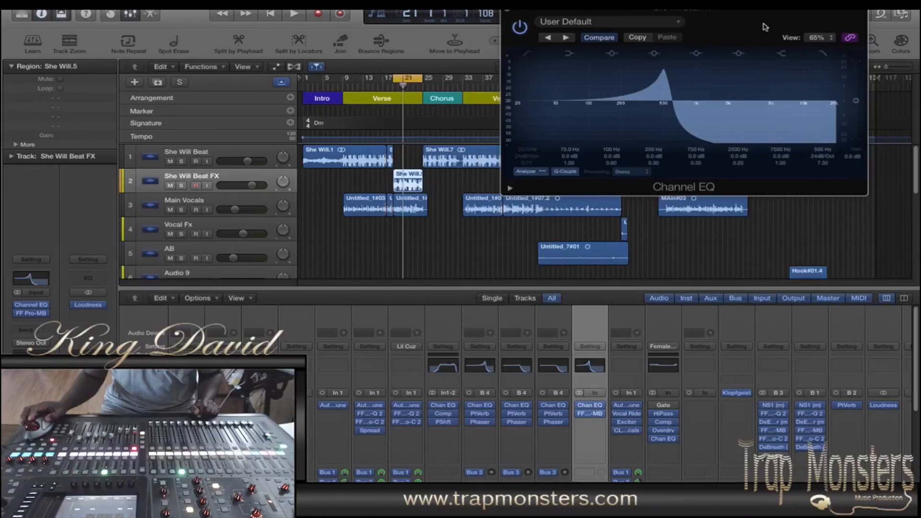
click(592, 416)
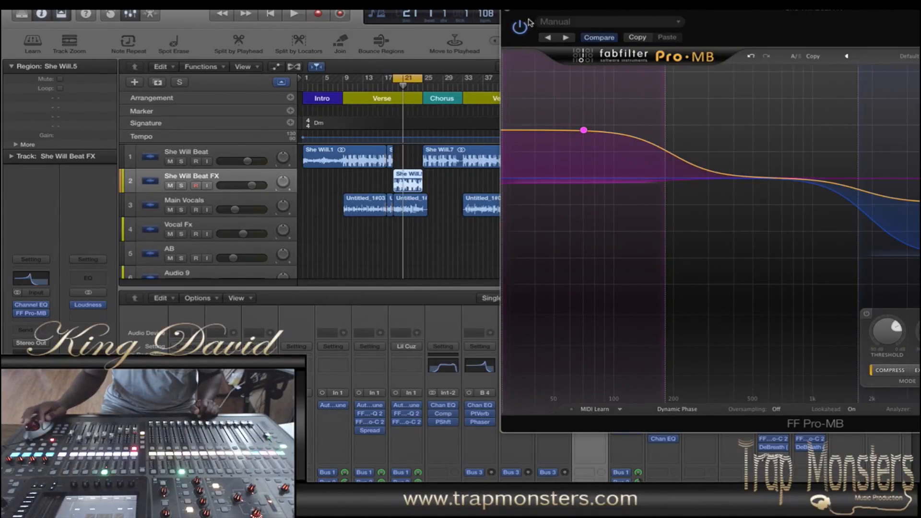
click(508, 13)
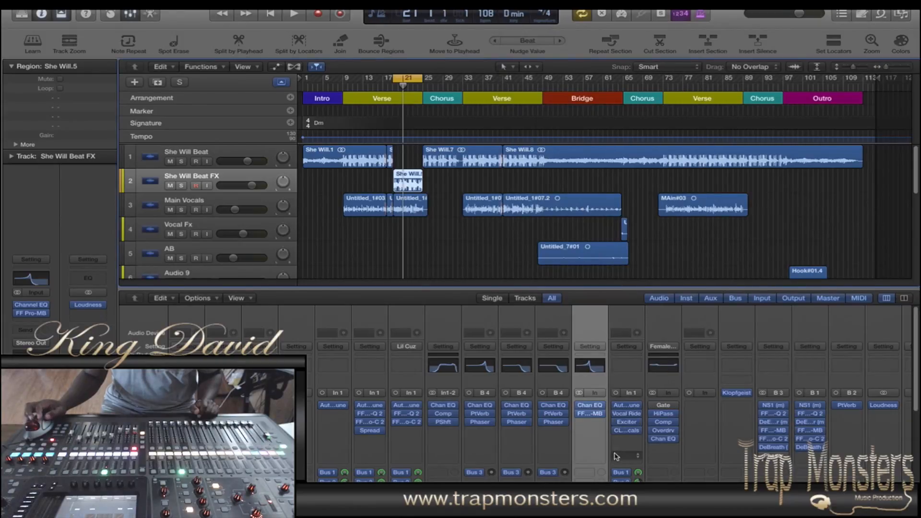
Step: Audition the cycled section with the She Will Beat FX Channel EQ open, comparing the EQ bypassed and active, and close it
click(592, 407)
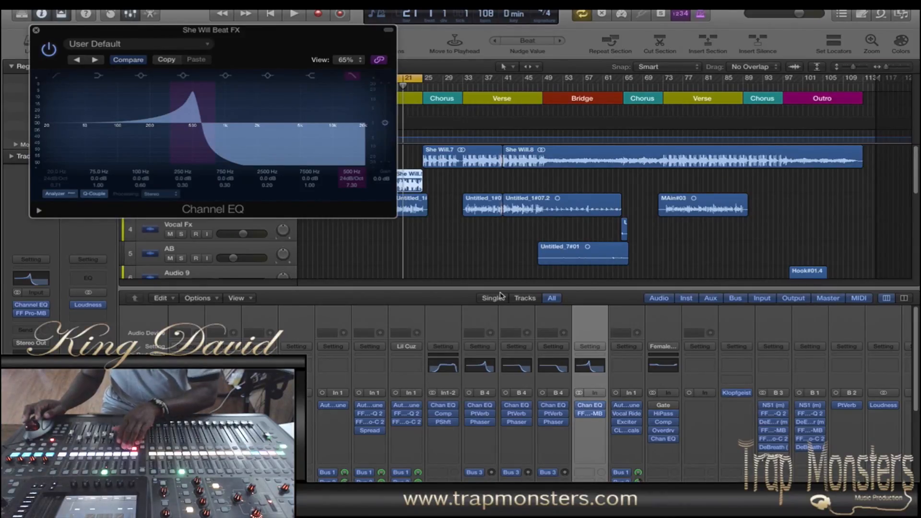
key(space)
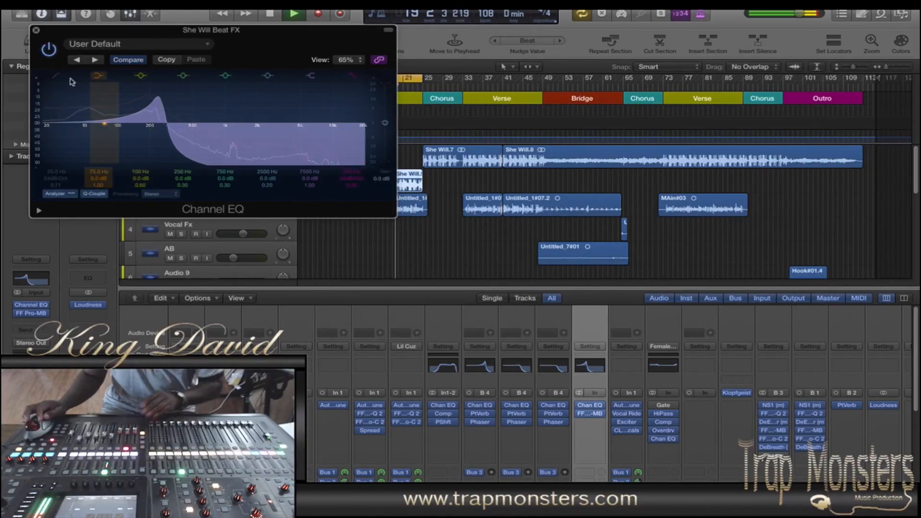
click(53, 53)
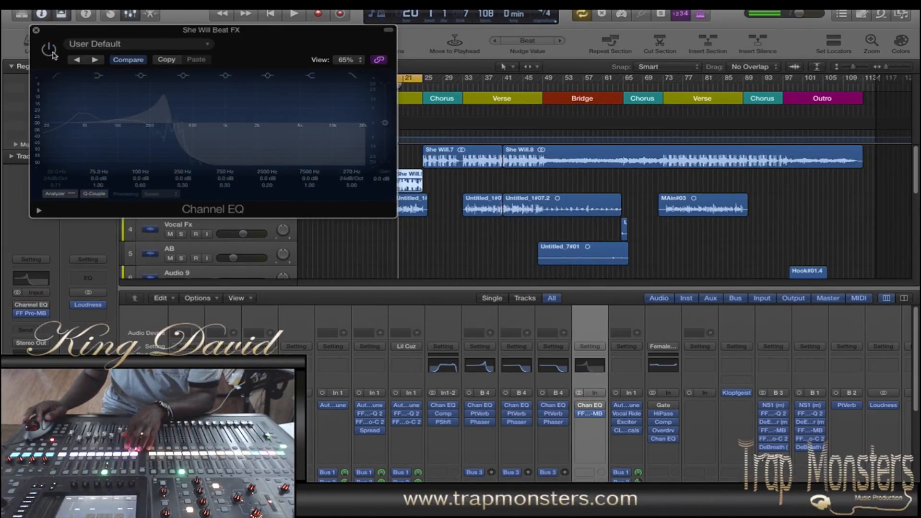
key(space)
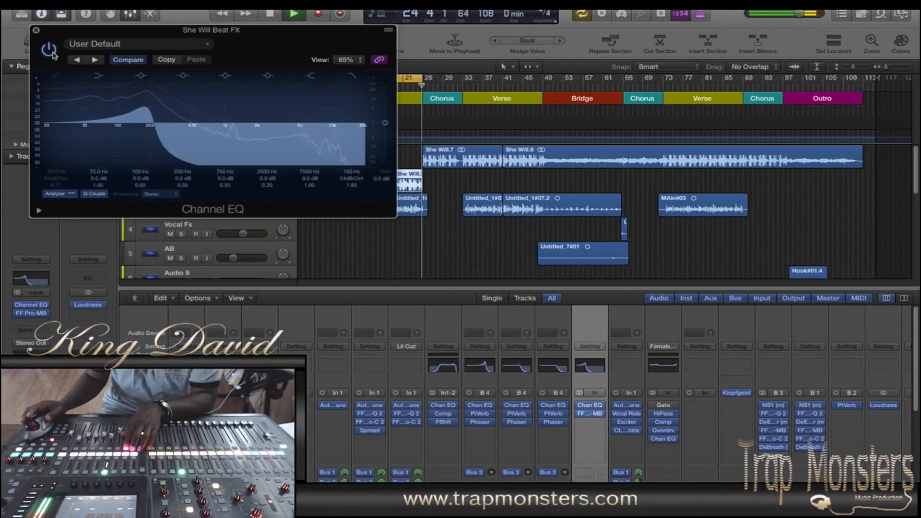
key(space)
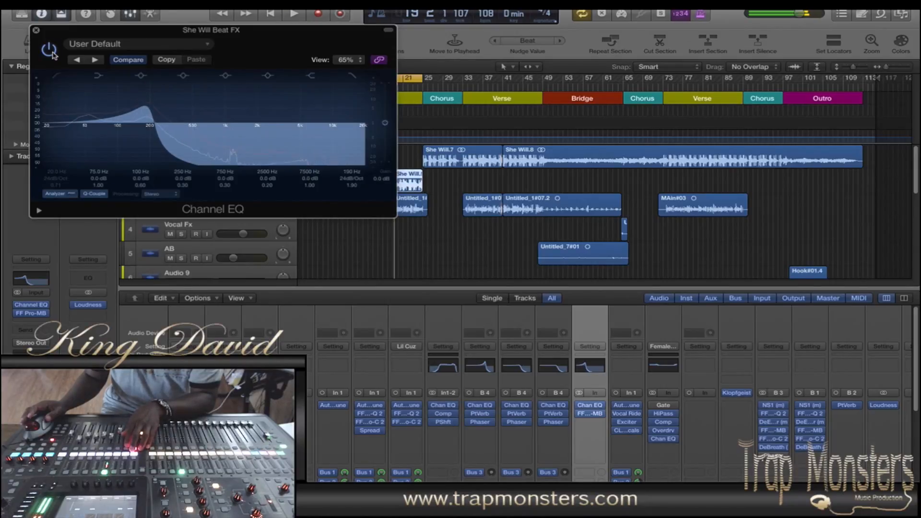
click(36, 31)
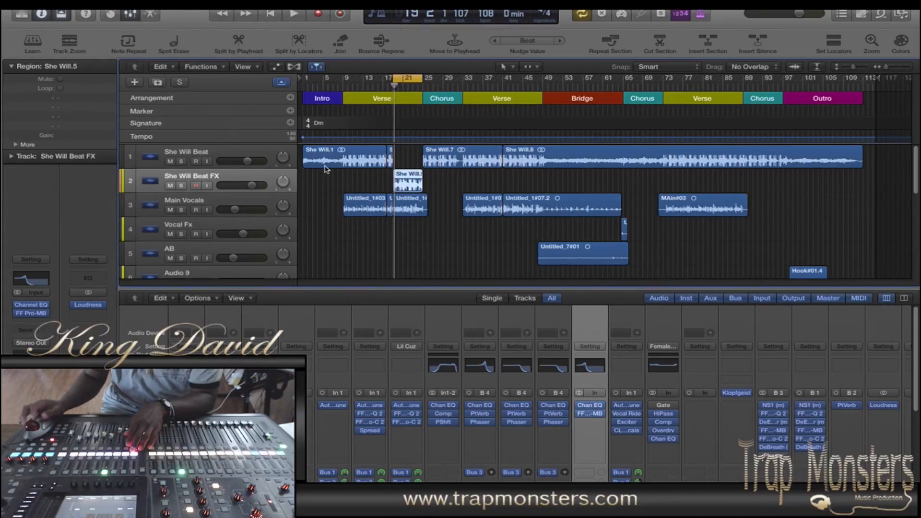
Step: Play the cycled section with the She Will Beat FX Pro-MB open to examine its multiband processing, and close the plug-in
click(592, 416)
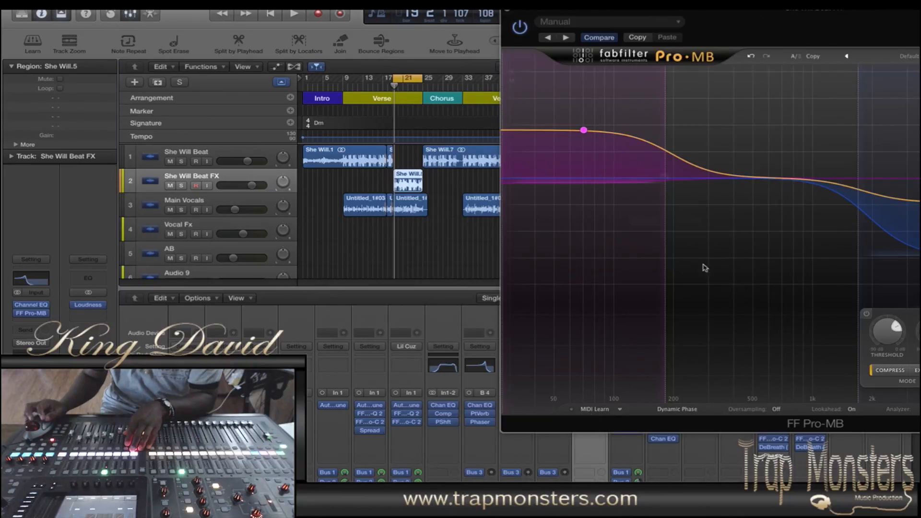
drag(827, 14, 355, 14)
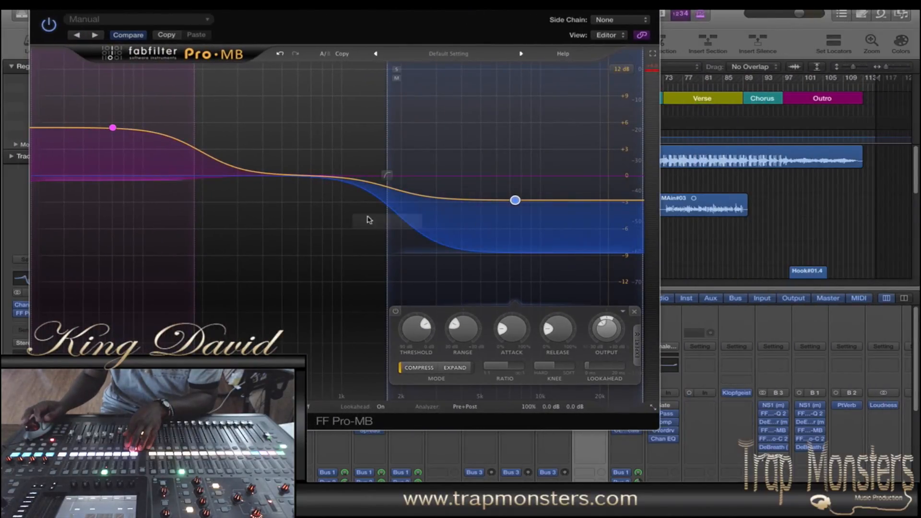
drag(398, 24, 407, 123)
key(space)
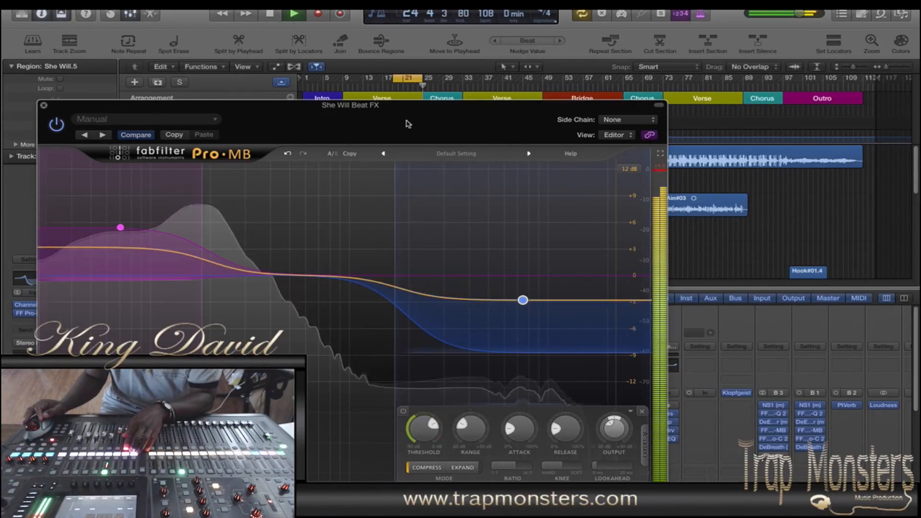
key(space)
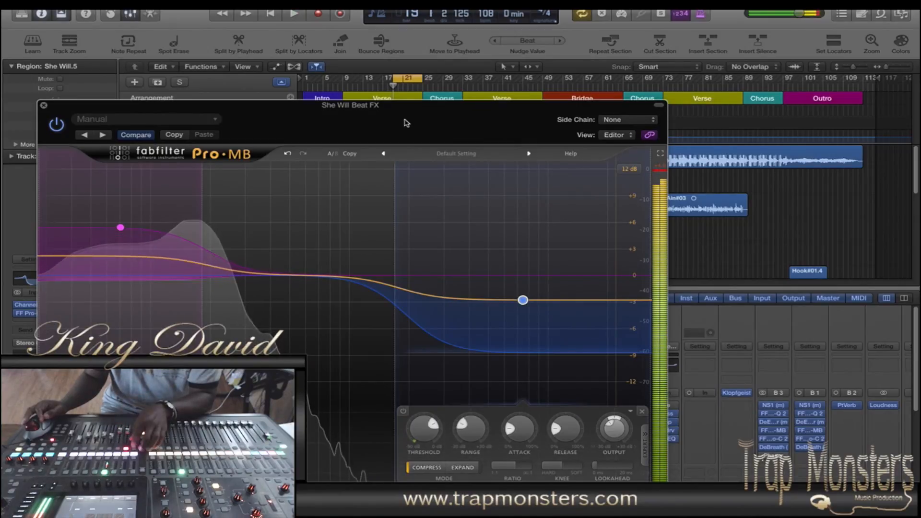
drag(399, 111, 493, 38)
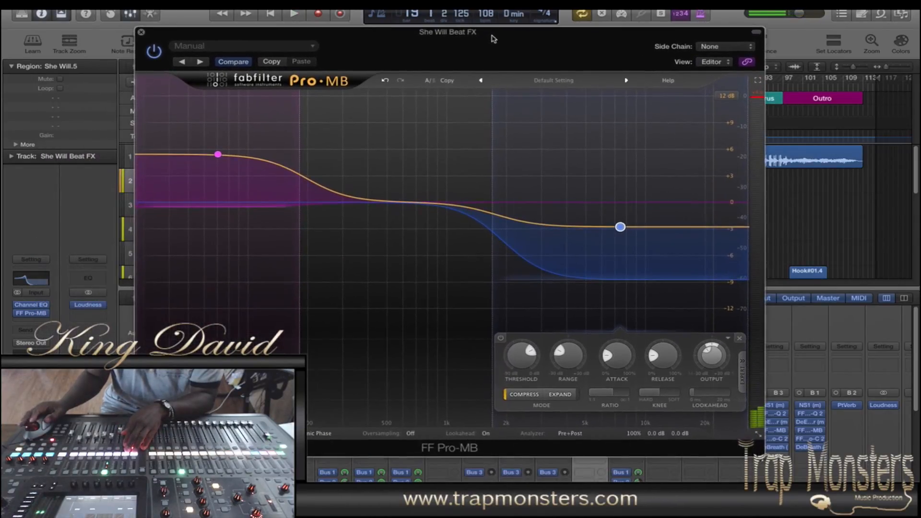
click(141, 32)
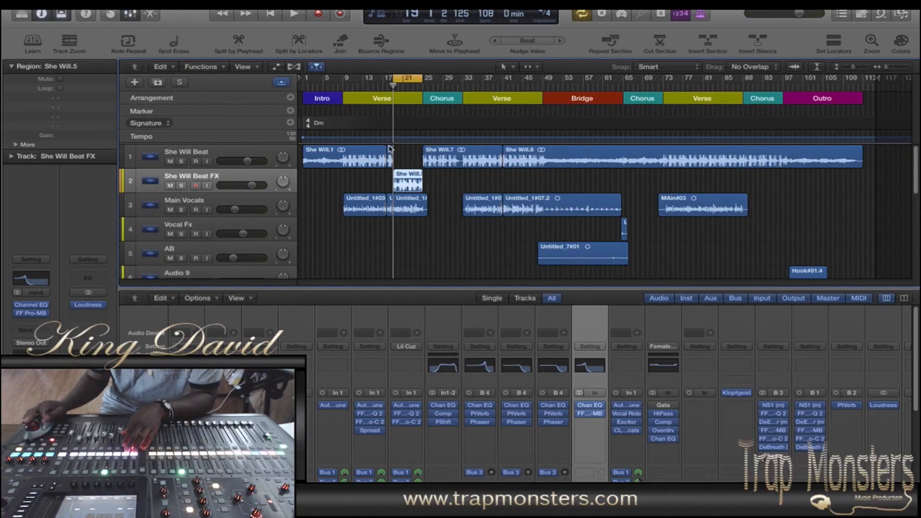
Step: Select the She Will.3 region on the She Will Beat track at a closer zoom and expand its additional region parameters
drag(853, 67, 893, 102)
mouse_move(916, 163)
mouse_down()
mouse_move(916, 152)
mouse_move(917, 184)
mouse_move(912, 153)
mouse_up()
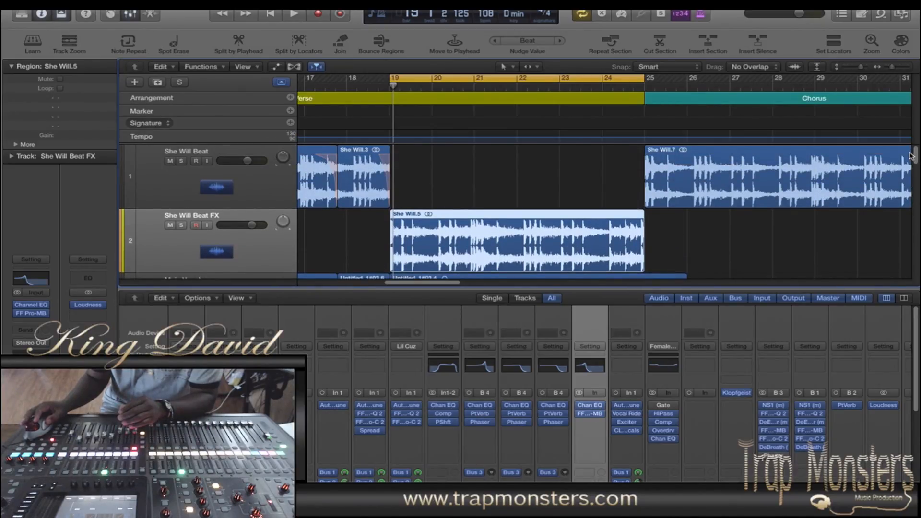
click(272, 189)
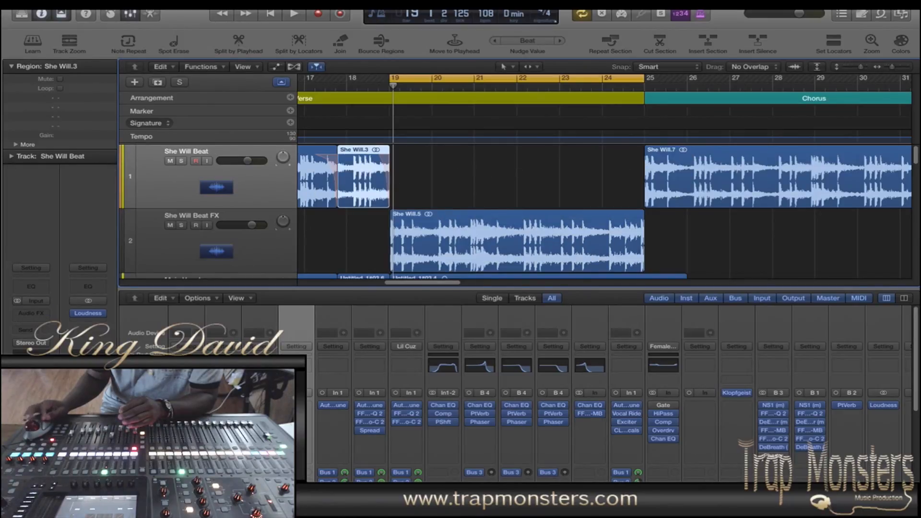
click(15, 145)
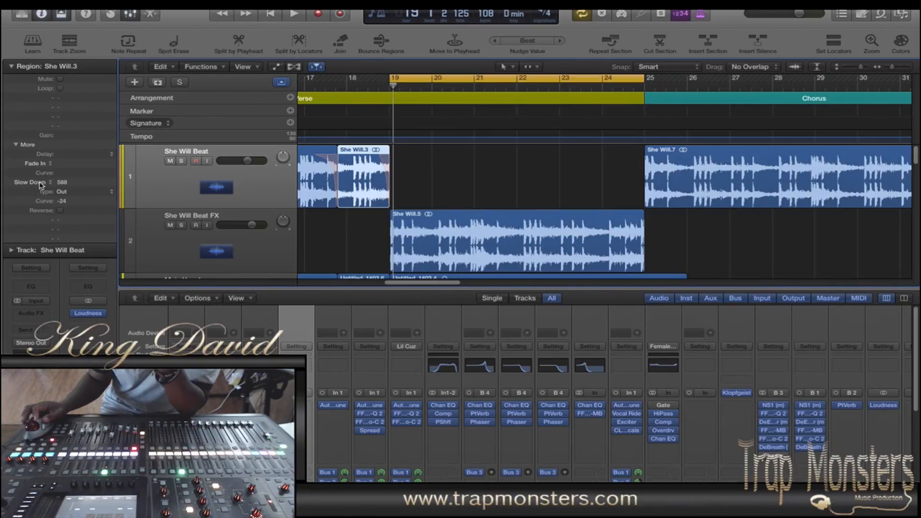
Step: Assign the Fade tool as the secondary pointer tool and review the Fade Out and Slow Down choices for the She Will.3 region
click(533, 67)
click(564, 195)
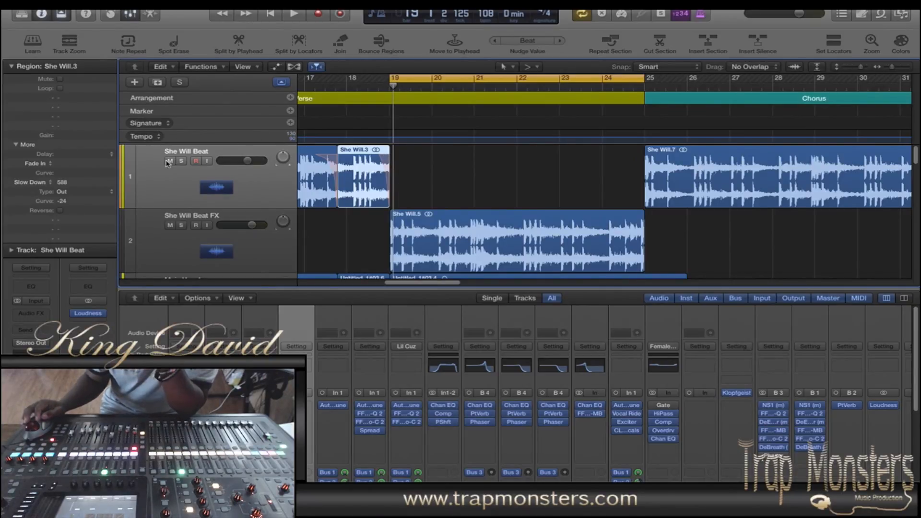
click(32, 183)
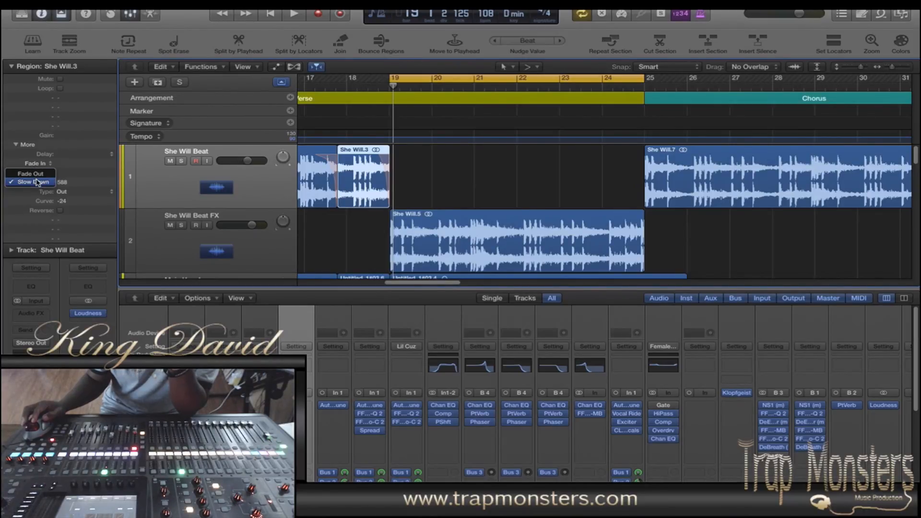
click(24, 197)
click(43, 185)
click(24, 192)
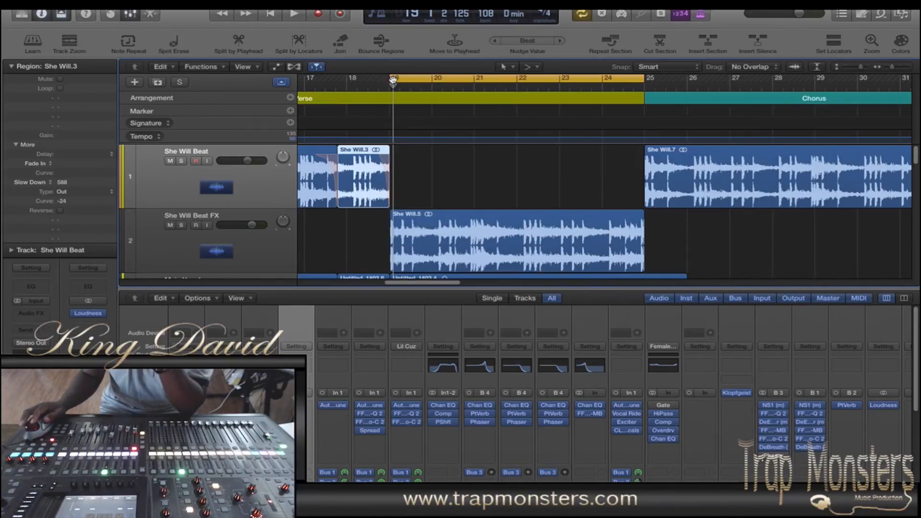
Step: Extend the start of the cycle range back to bar 17 and play the transition through the She Will.3 slow-down
drag(391, 77, 316, 79)
key(space)
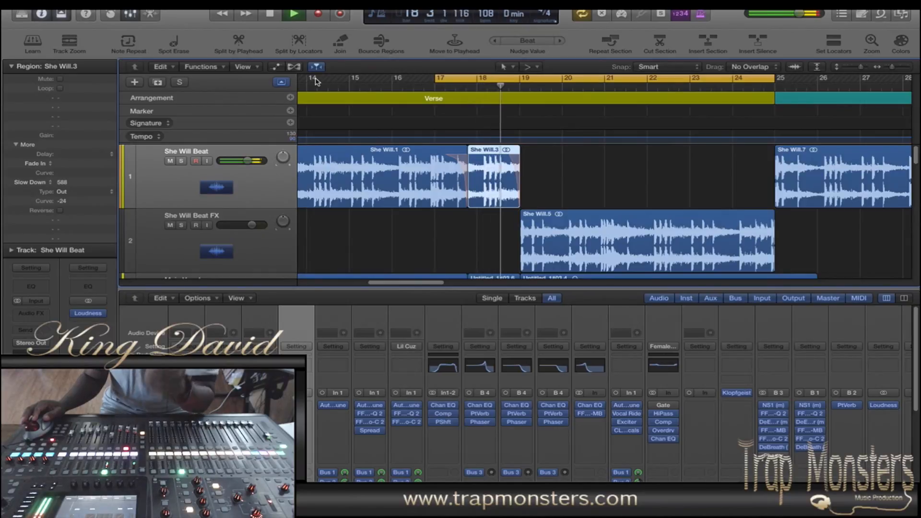
Step: Stop playback and extend the start of the cycle range back to bar 1 with the whole song in view
key(space)
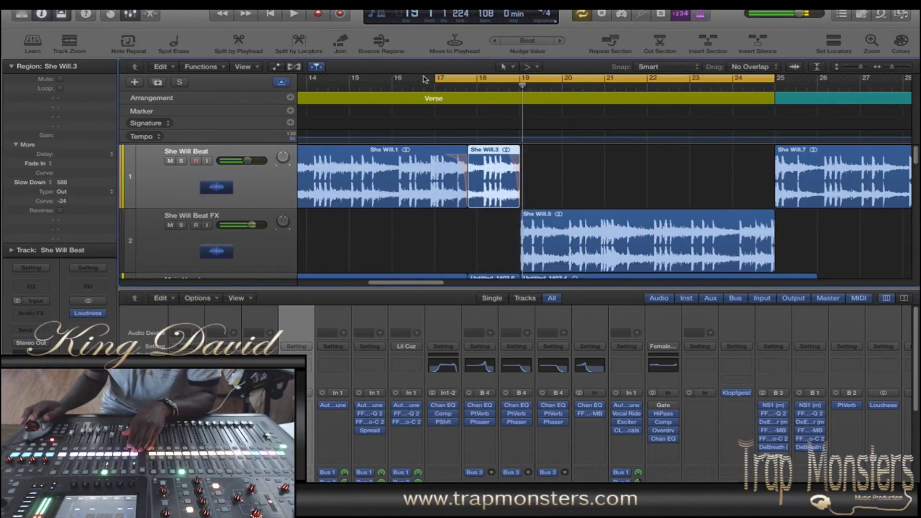
drag(878, 68, 854, 70)
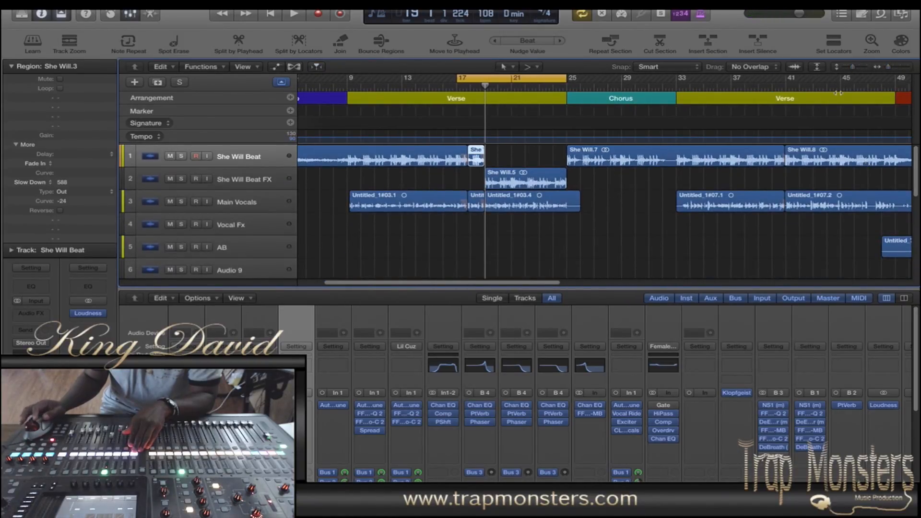
drag(855, 69, 883, 68)
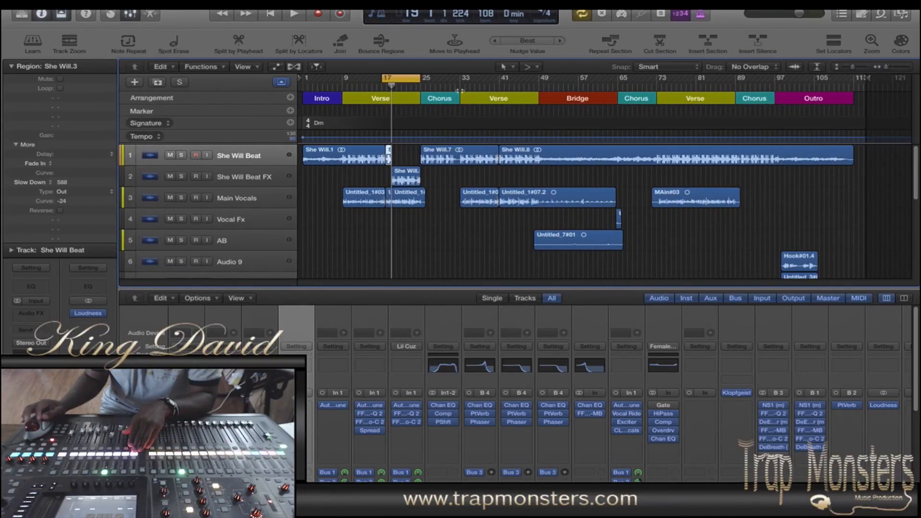
drag(384, 78, 304, 78)
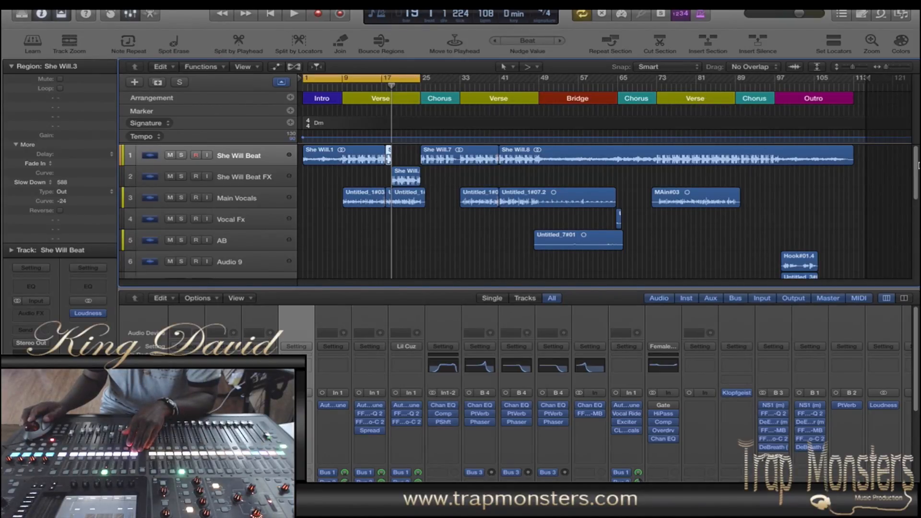
Step: Select the Main Vocals track and look through the vocal and additional audio tracks in the arrangement
scroll(914, 154, down, 2)
scroll(907, 153, up, 2)
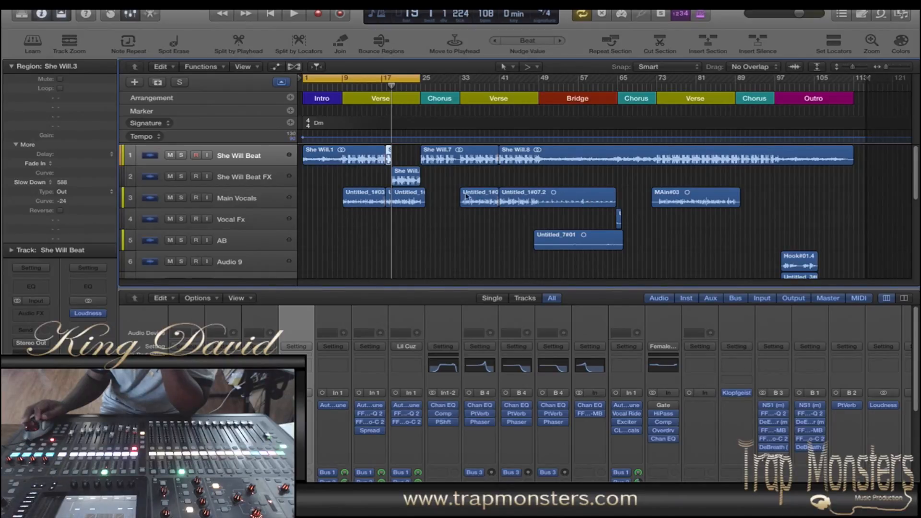
click(260, 201)
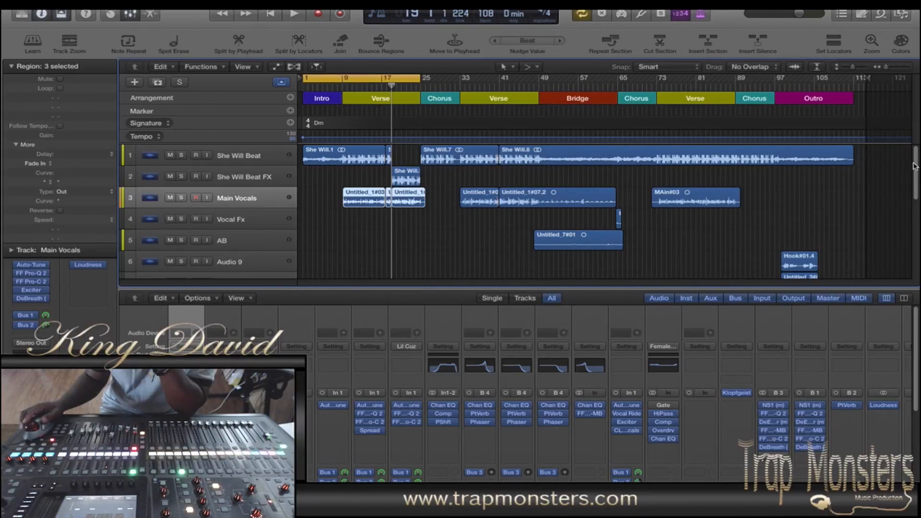
mouse_move(915, 158)
mouse_down()
mouse_move(916, 195)
mouse_move(915, 161)
mouse_up()
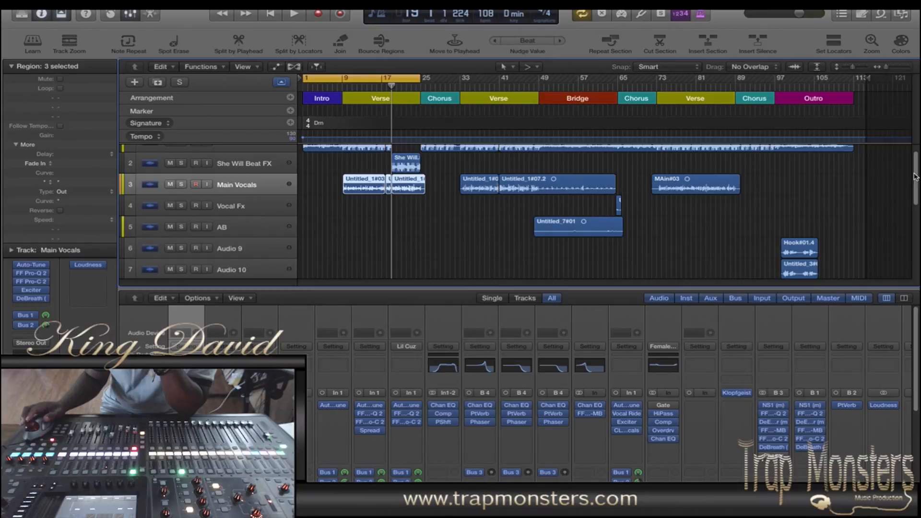
drag(916, 176, 914, 182)
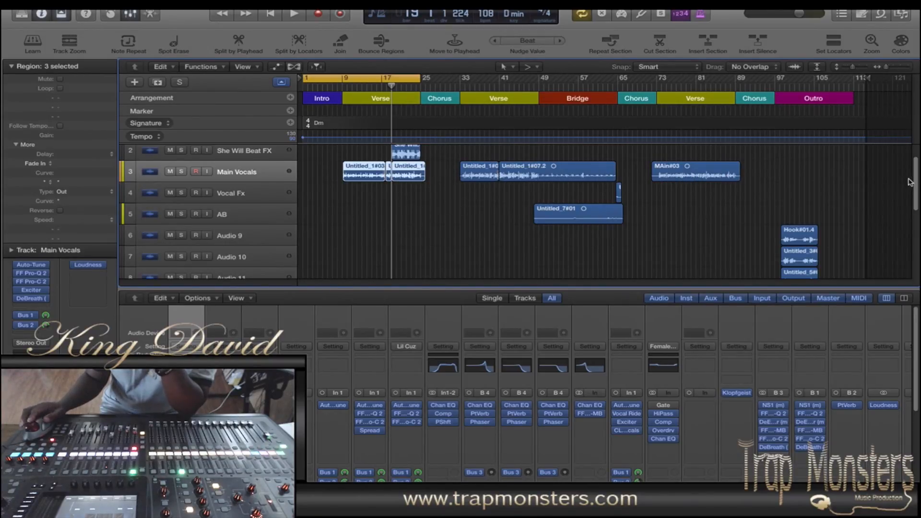
drag(916, 179, 907, 152)
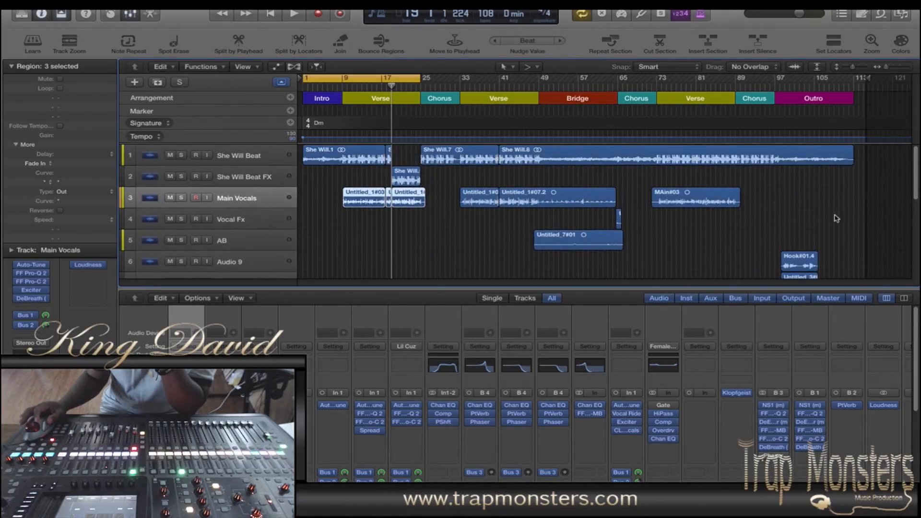
Step: Select the She Will Beat track and review the mixer channel strips from inserts and sends to the faders
drag(916, 354, 914, 393)
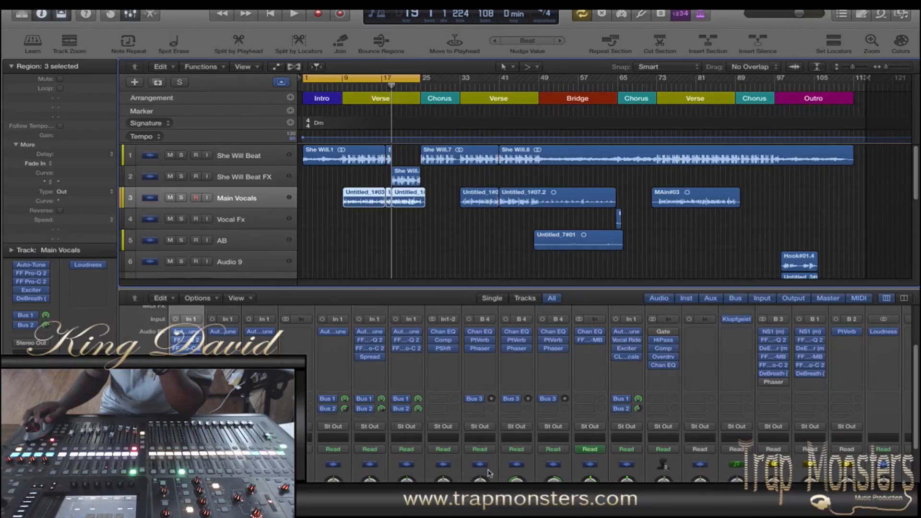
click(267, 164)
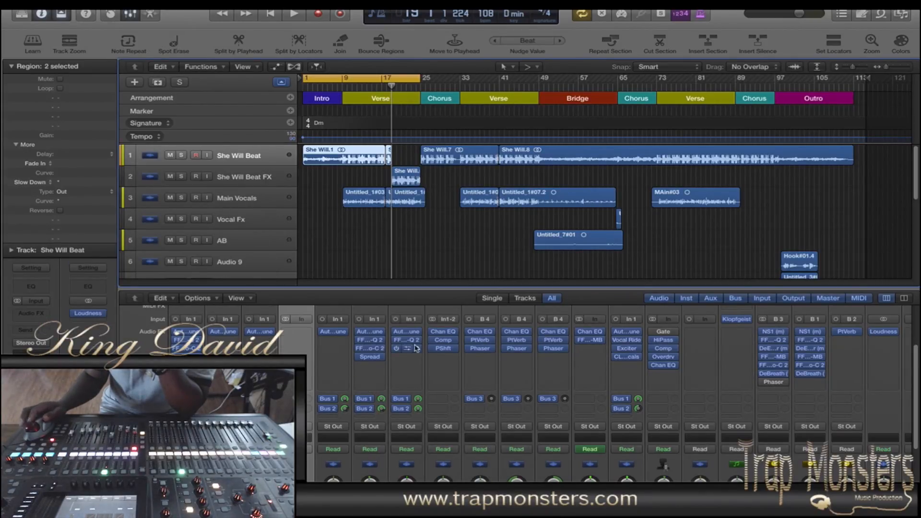
drag(915, 354, 906, 315)
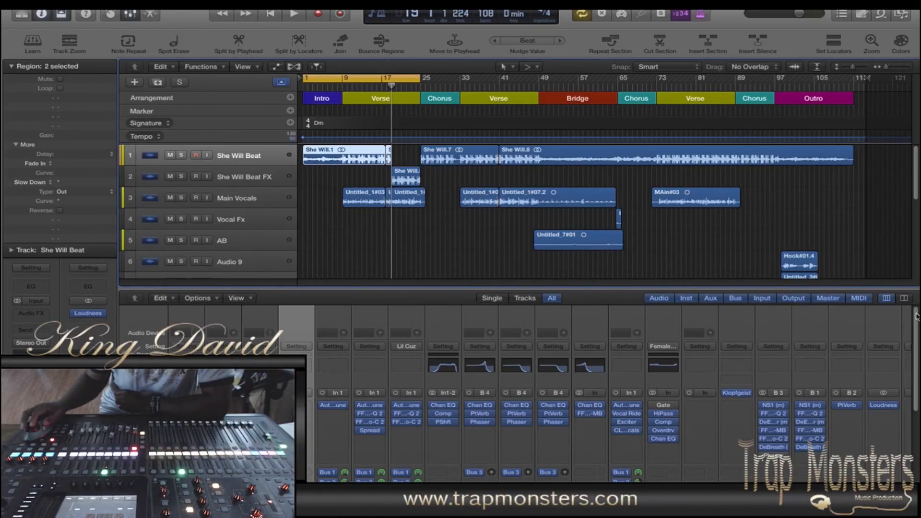
scroll(916, 322, down, 2)
drag(916, 323, 919, 396)
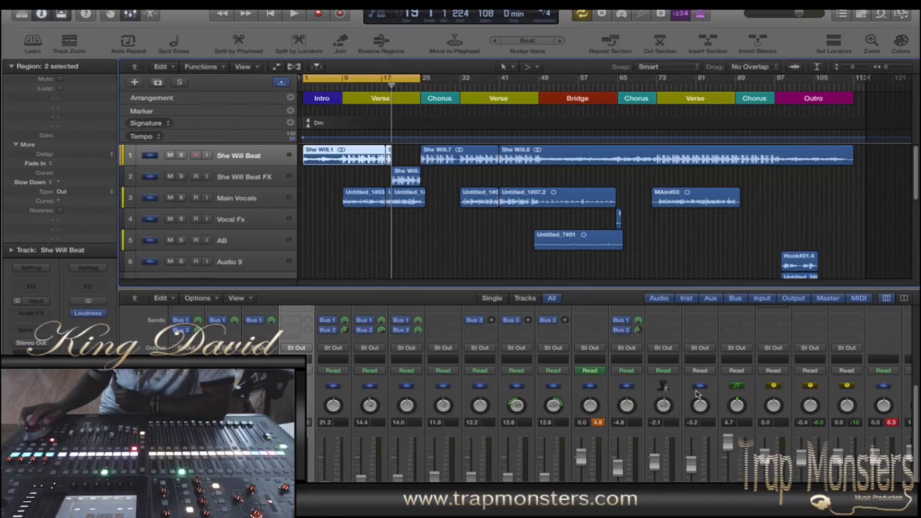
Step: Select the Main Vocals track, examine its Auto-Tune Evo pitch correction settings, and close the plug-in
click(257, 201)
scroll(528, 408, up, 5)
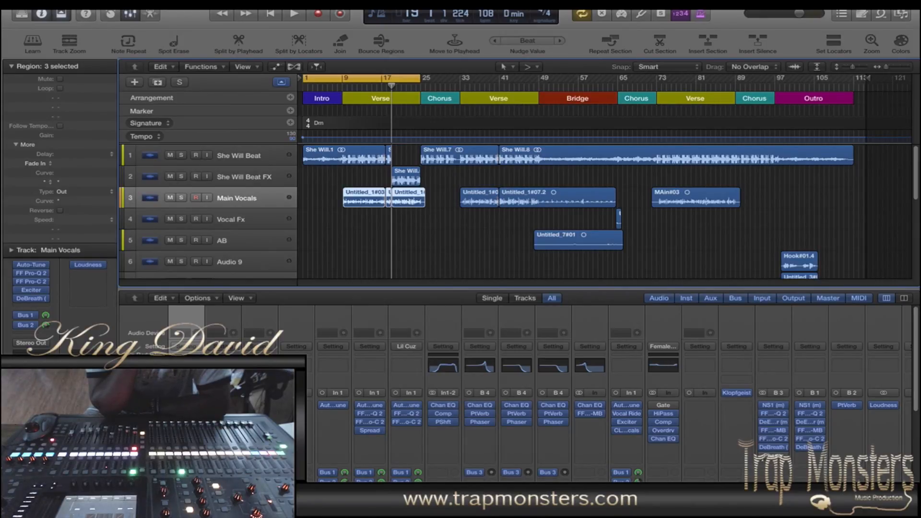
key(v)
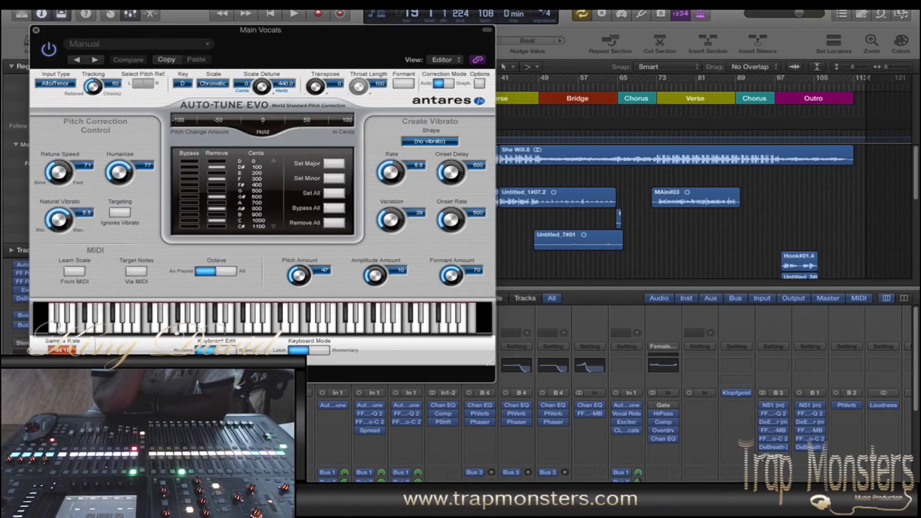
click(48, 49)
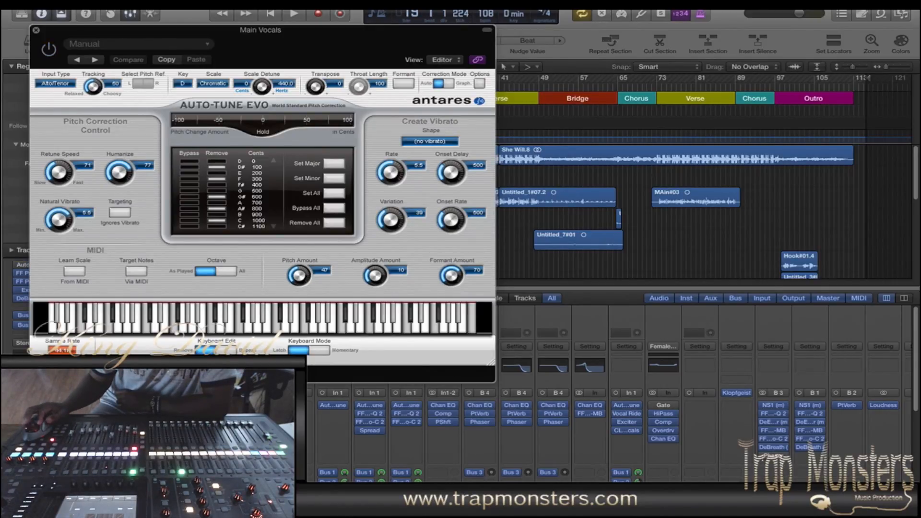
drag(104, 31, 344, 29)
click(278, 28)
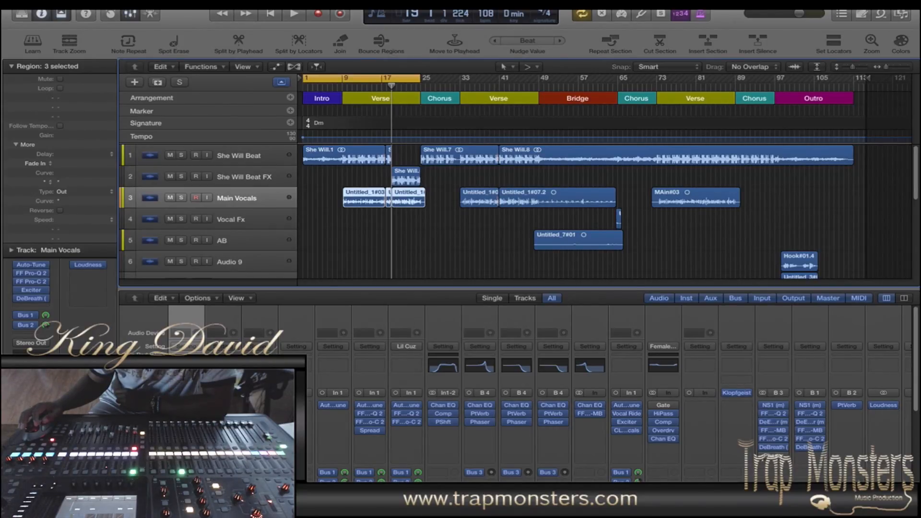
click(187, 406)
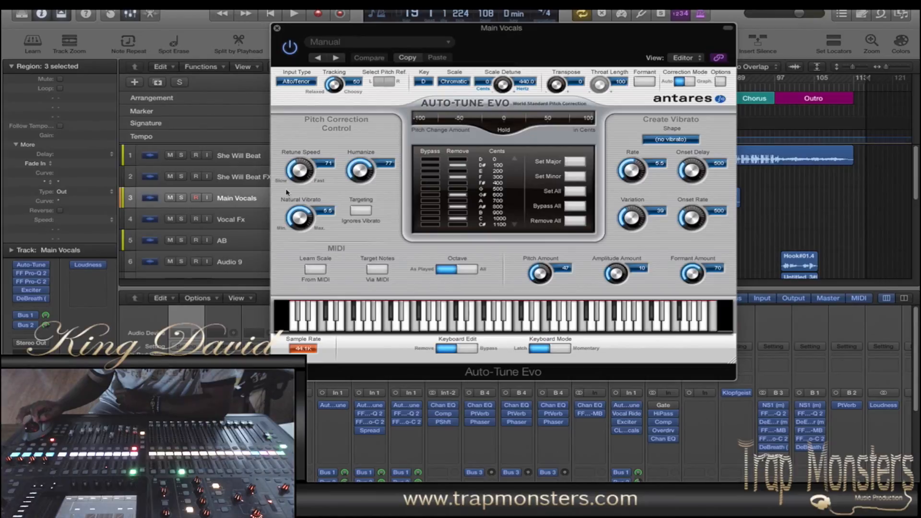
click(277, 30)
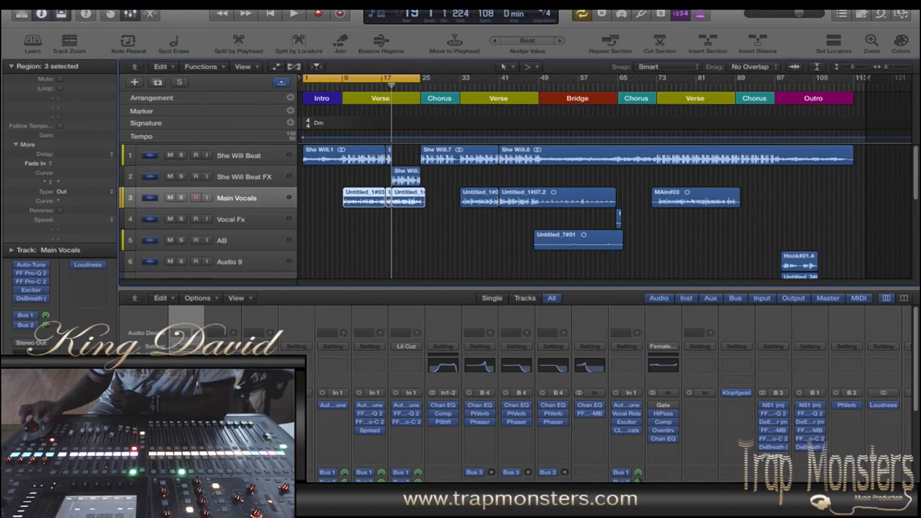
Step: Examine the FF Pro-Q 2 equalizer and FF Pro-C 2 compressor on Main Vocals, closing each plug-in after viewing
click(31, 274)
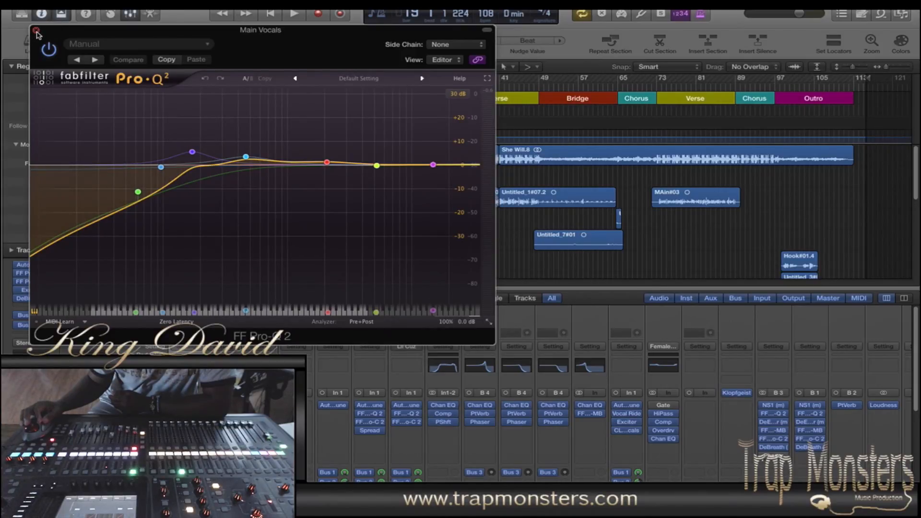
click(36, 31)
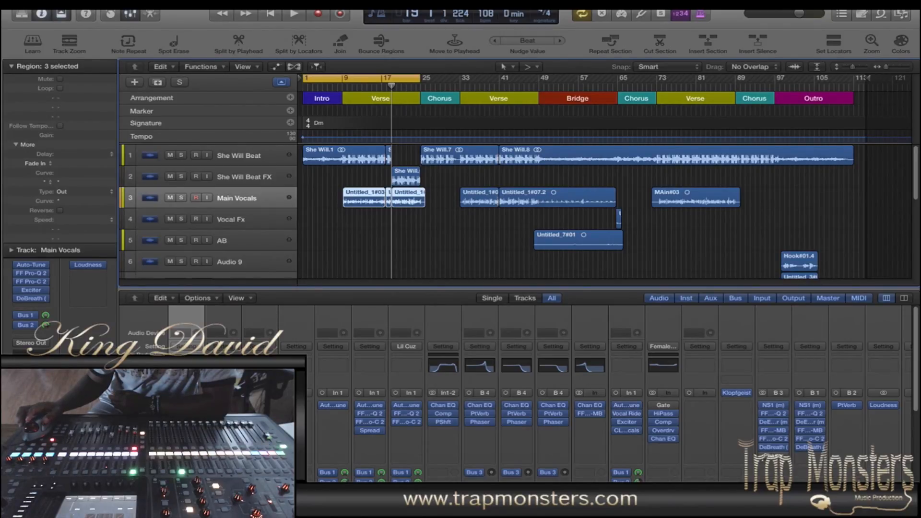
click(31, 282)
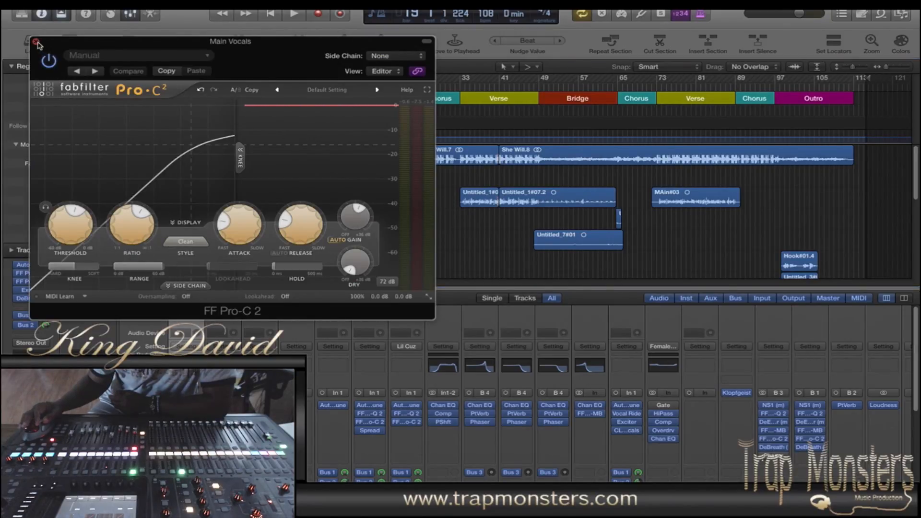
click(36, 42)
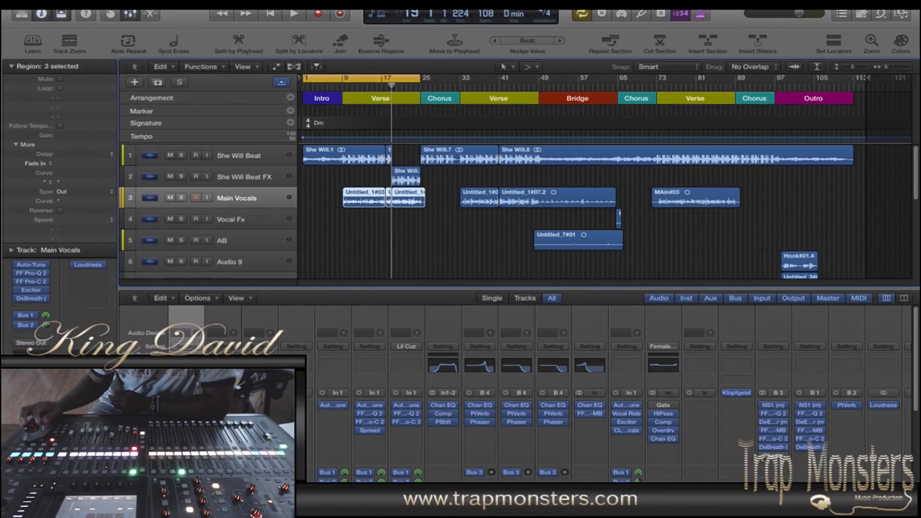
Step: Examine the Exciter and DeBreath plug-ins on Main Vocals, closing each after viewing
click(31, 290)
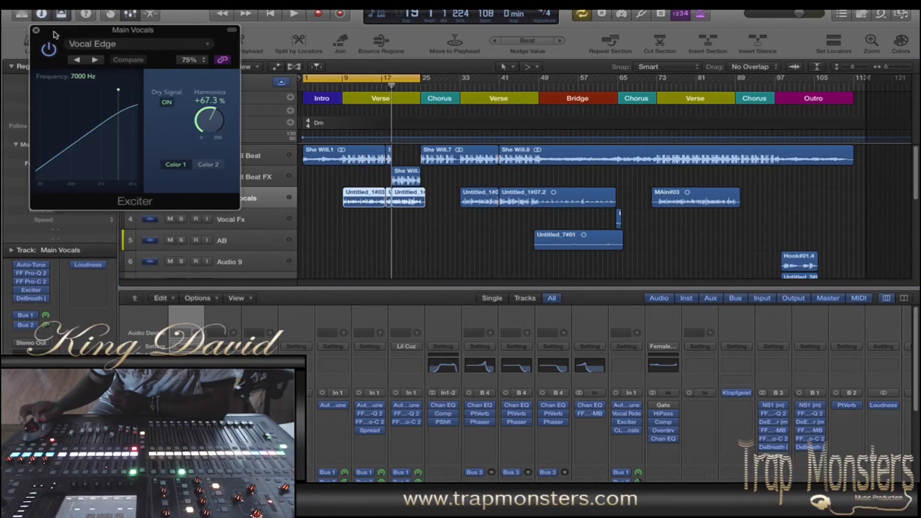
click(36, 30)
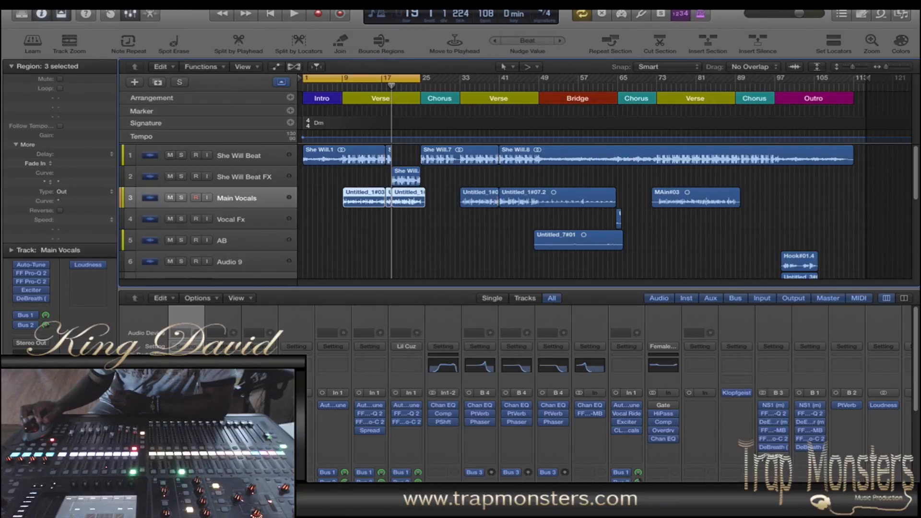
click(31, 298)
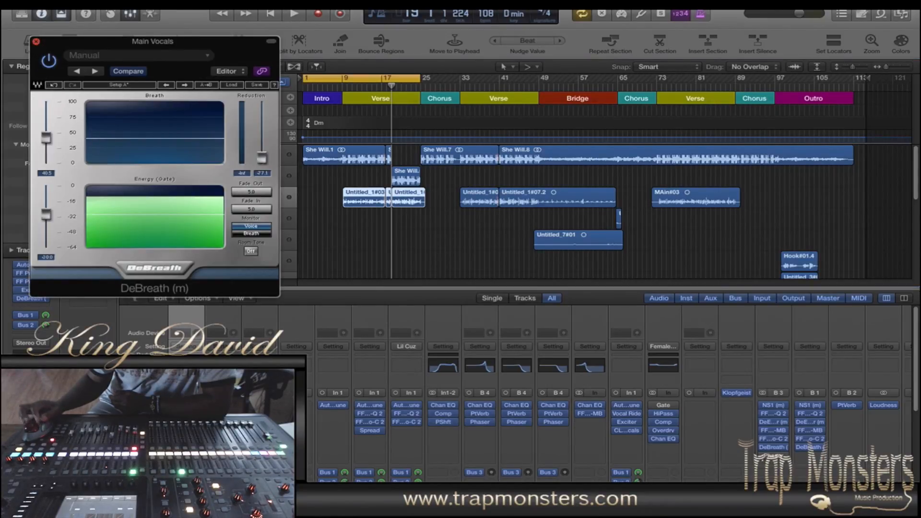
click(35, 42)
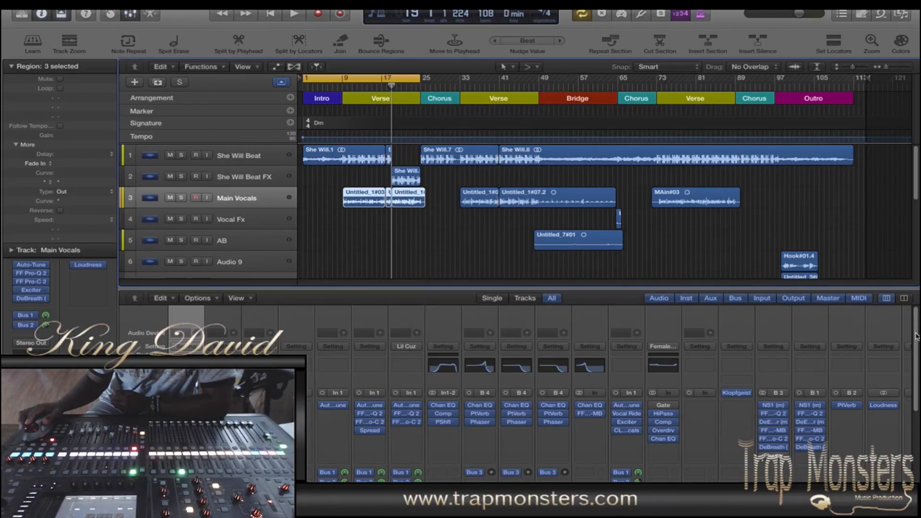
Step: Select the Bus 2 reverb channel in the mixer, examine its PlatinumVerb settings, and close the plug-in
scroll(917, 336, down, 4)
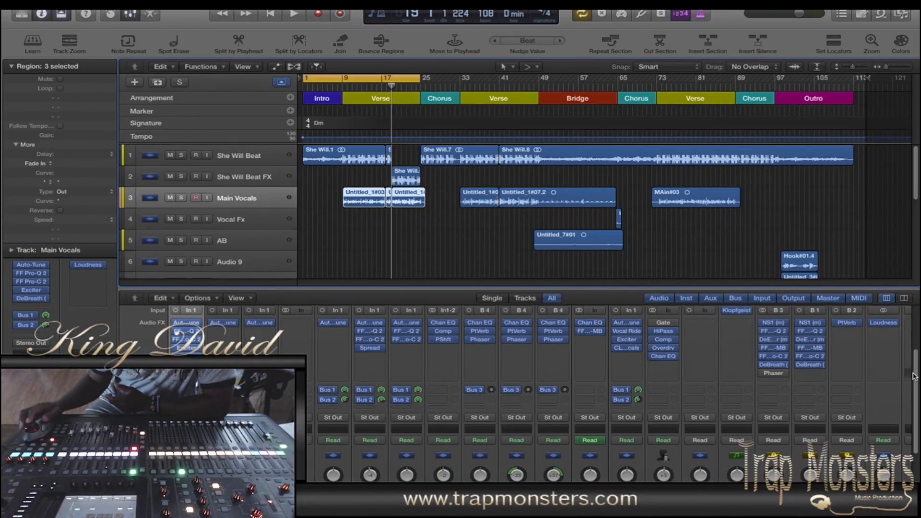
scroll(917, 411, down, 4)
scroll(916, 413, down, 1)
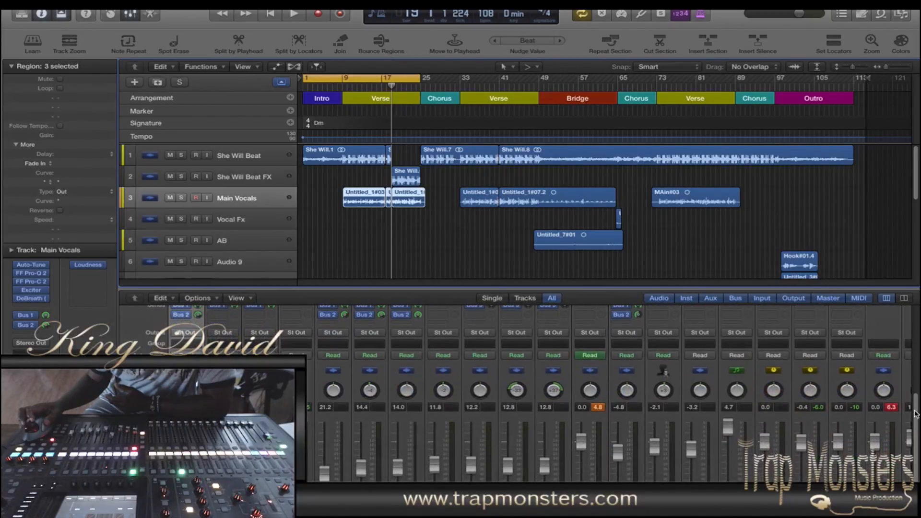
scroll(917, 389, up, 5)
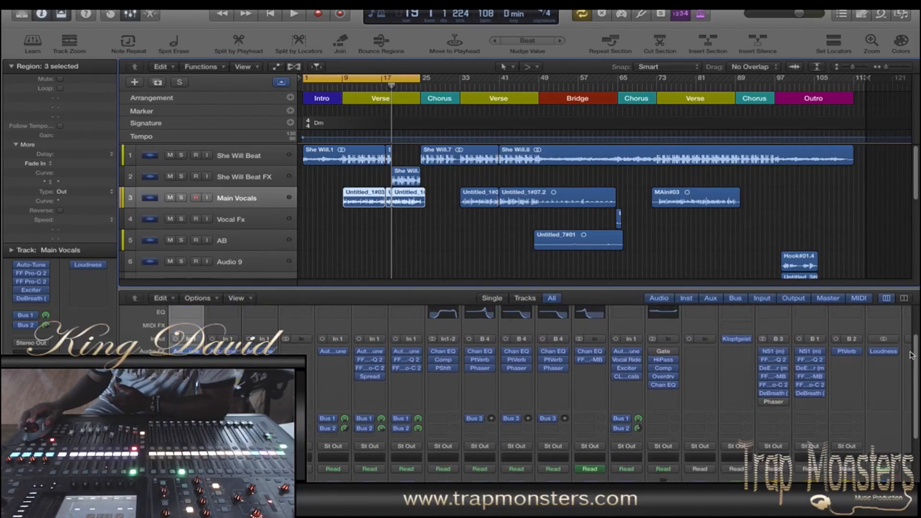
scroll(912, 356, up, 2)
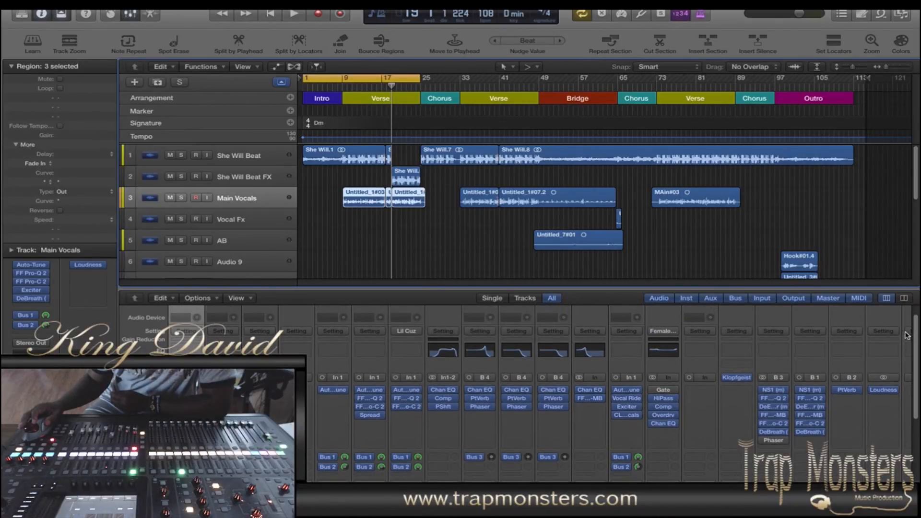
scroll(907, 336, down, 8)
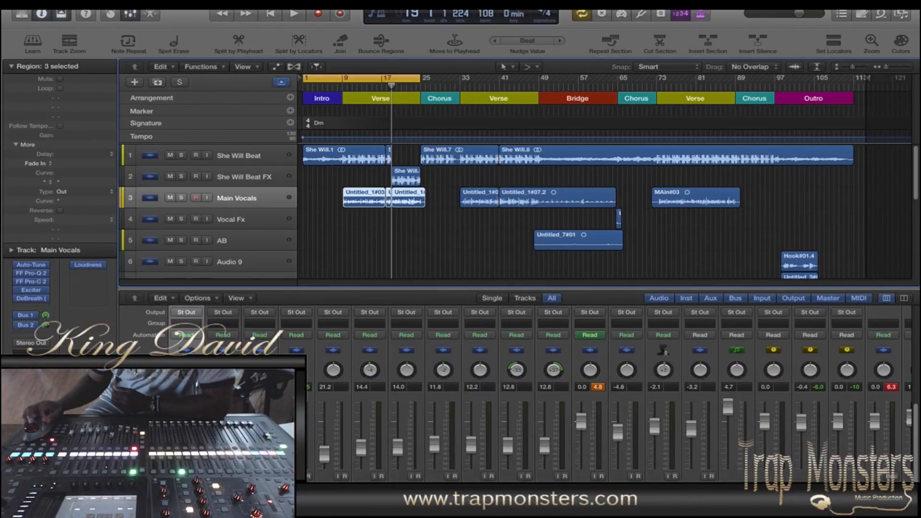
click(860, 474)
drag(916, 421, 916, 375)
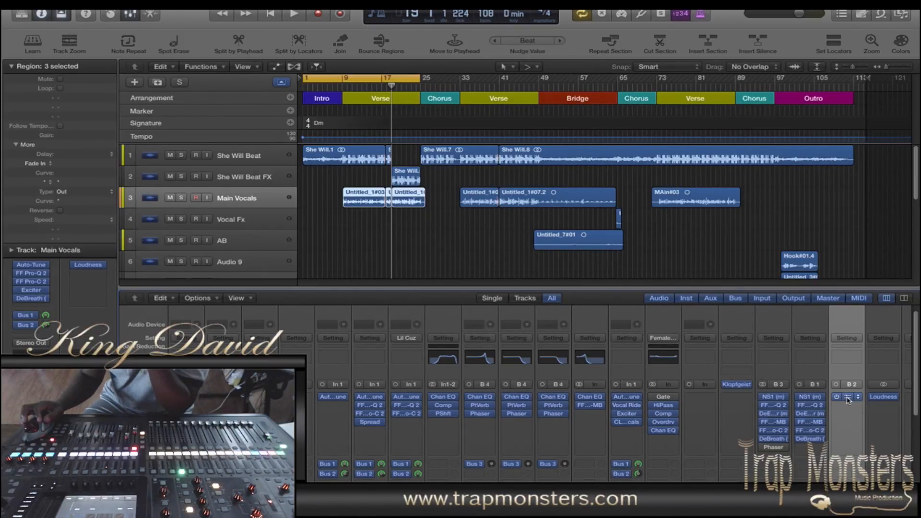
click(848, 400)
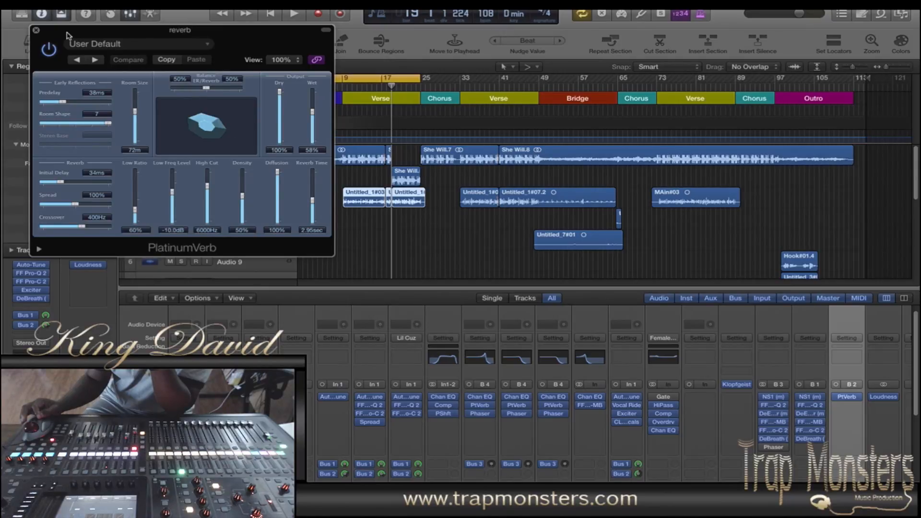
click(36, 30)
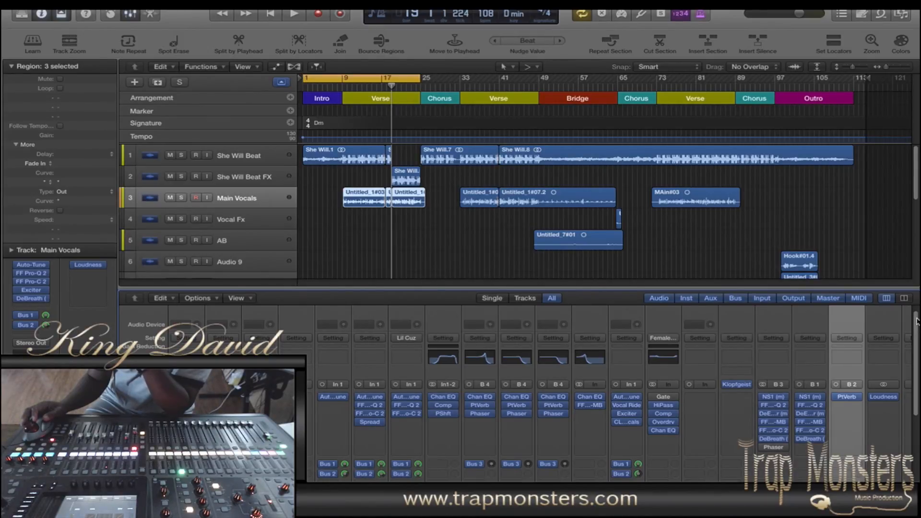
Step: Open the NS1 noise suppressor on the Bus 1 channel, examine its settings, and close it
drag(917, 321, 910, 353)
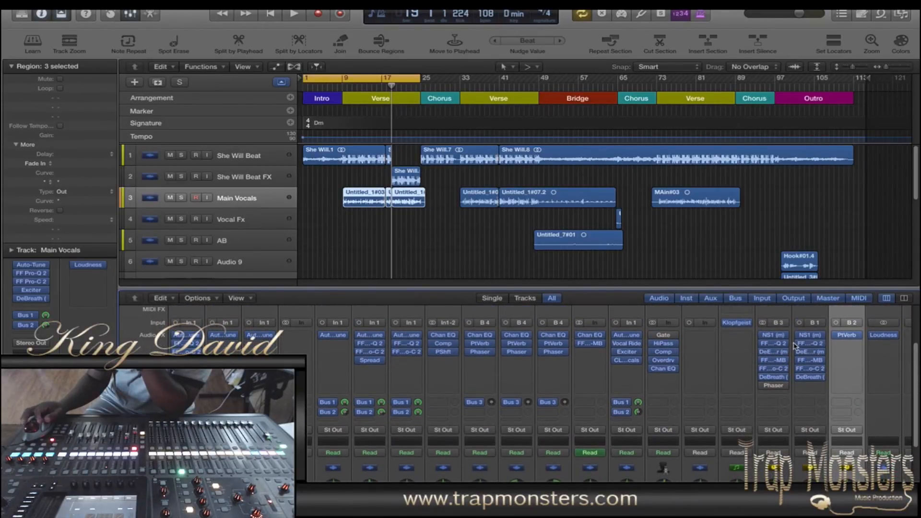
click(811, 336)
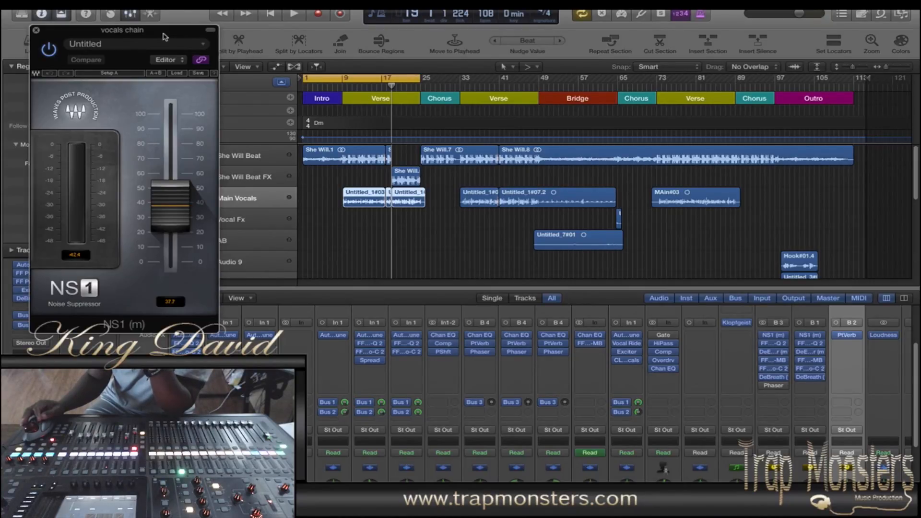
drag(165, 37, 179, 35)
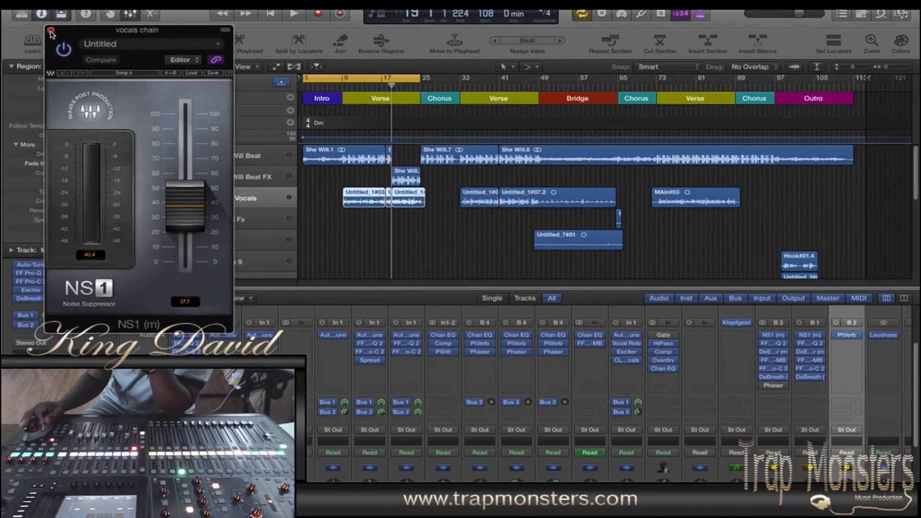
click(51, 33)
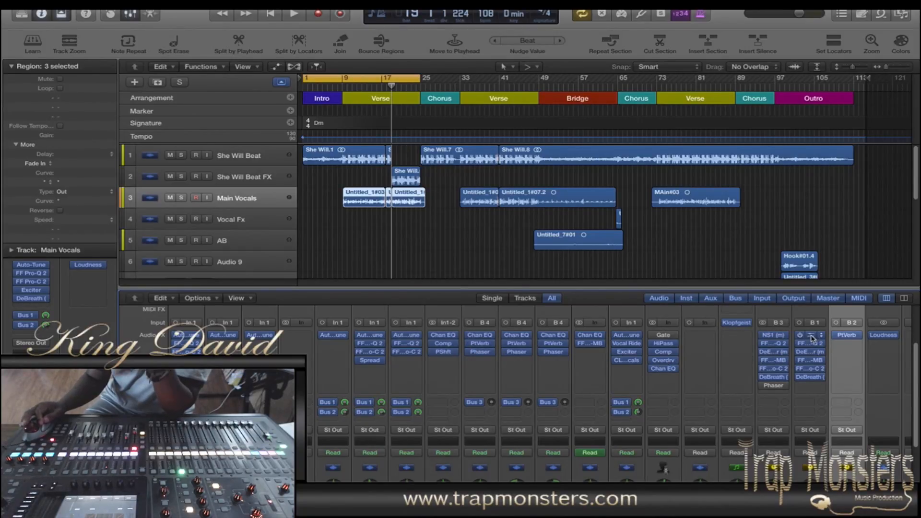
Step: Select the Bus 1 channel in the mixer and examine its FF Pro-Q 2 equalizer and DeEsser plug-ins
drag(916, 420, 917, 476)
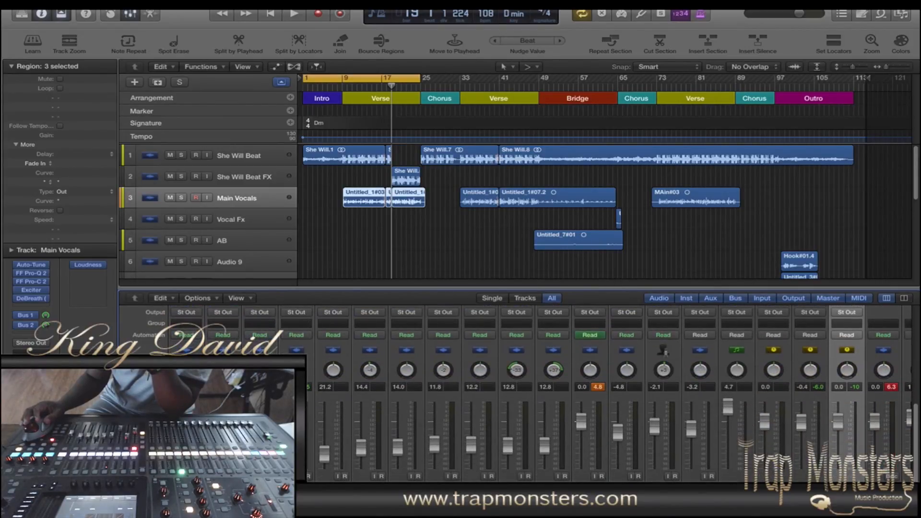
key(Left)
drag(917, 478, 915, 384)
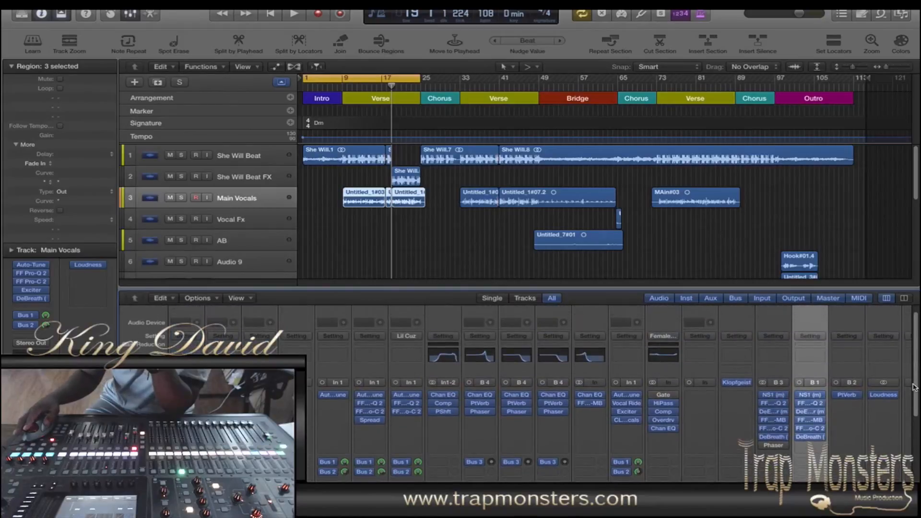
click(812, 405)
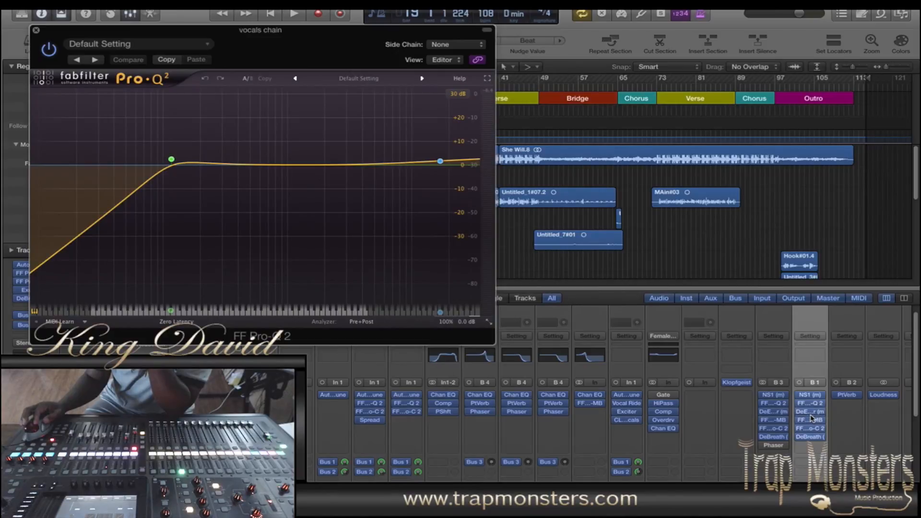
click(811, 413)
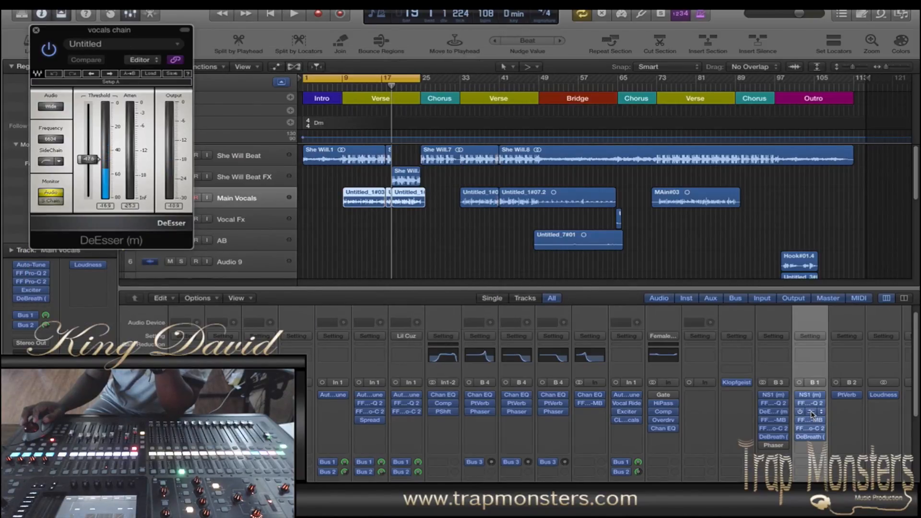
Step: Examine the FF Pro-MB, FF Pro-C 2 and DeBreath plug-ins on the Bus 1 channel, and close the last one
click(811, 420)
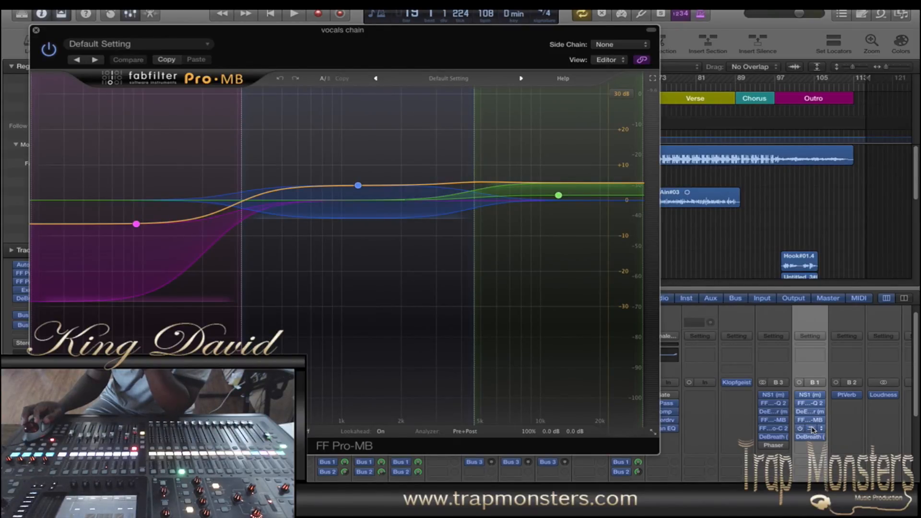
click(811, 429)
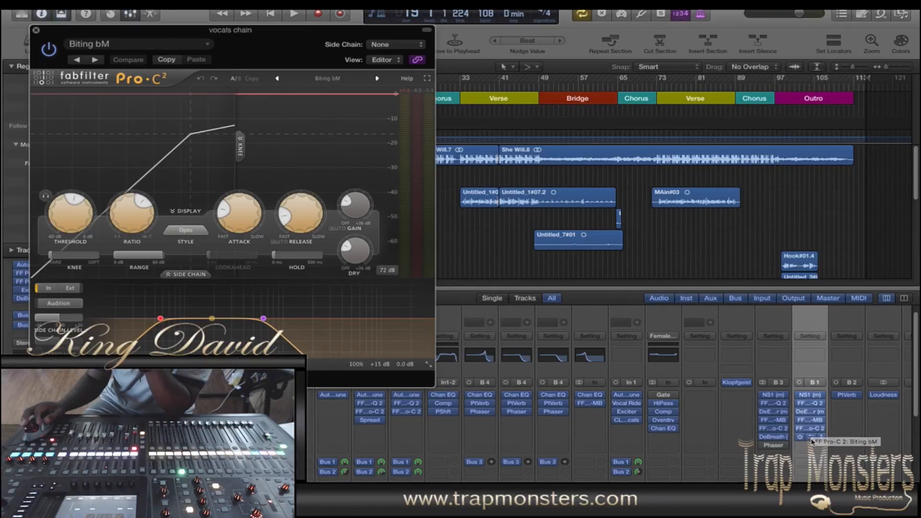
click(811, 437)
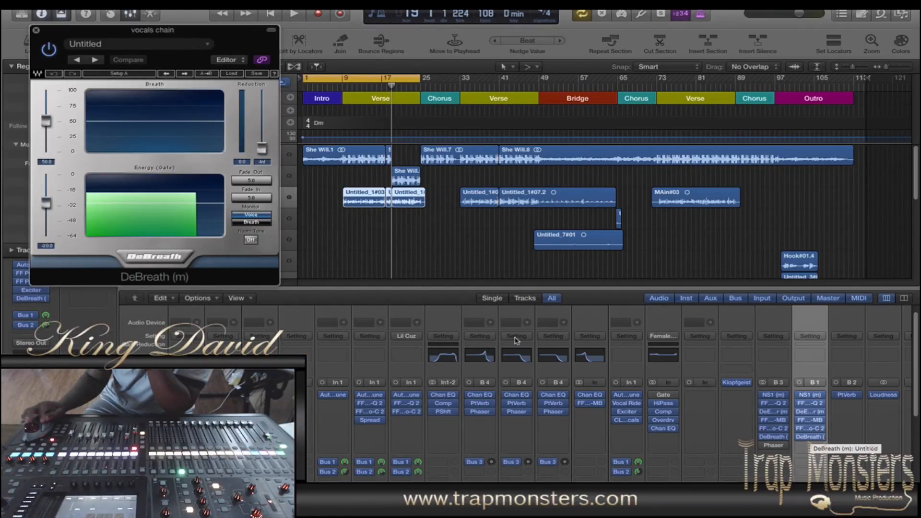
click(36, 29)
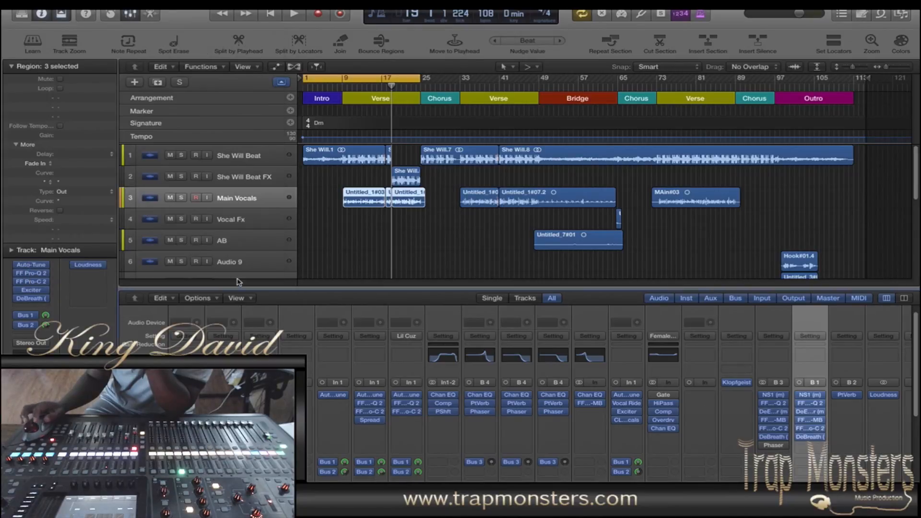
Step: Review the mixer's bus sends, a send slot's options and the channel fader levels without changing anything
scroll(917, 348, down, 3)
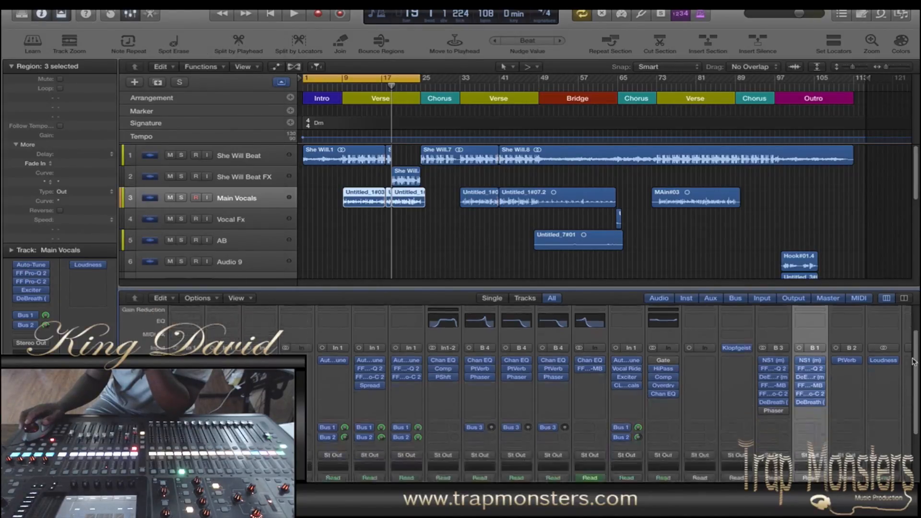
scroll(907, 345, up, 3)
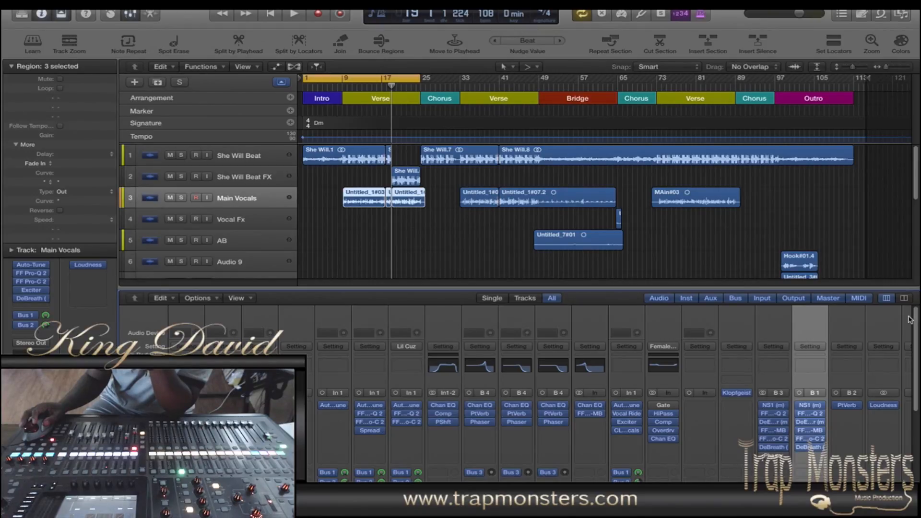
mouse_move(914, 321)
mouse_down()
mouse_move(917, 435)
mouse_move(912, 324)
mouse_up()
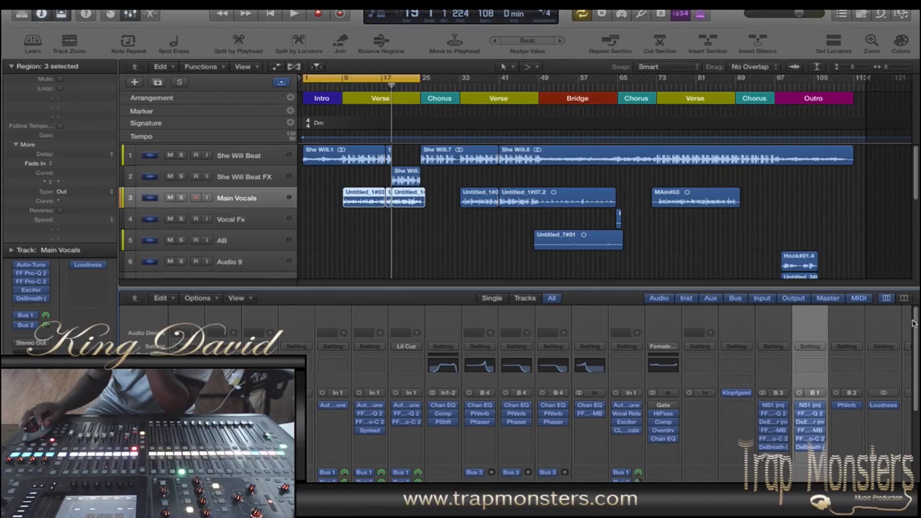
drag(913, 324, 915, 372)
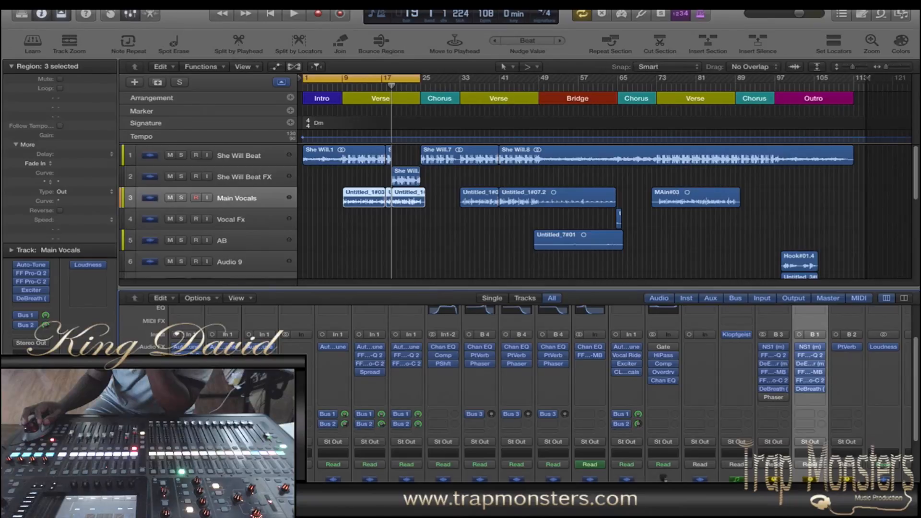
click(292, 414)
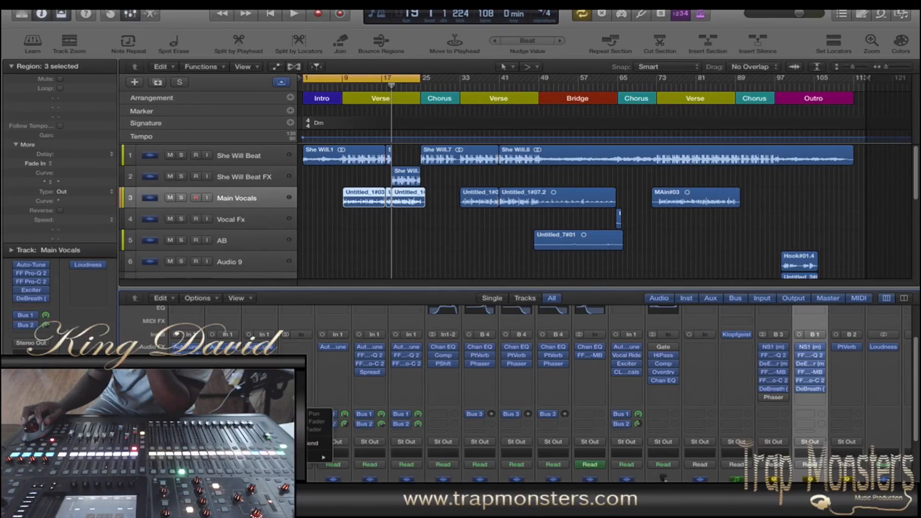
mouse_move(320, 458)
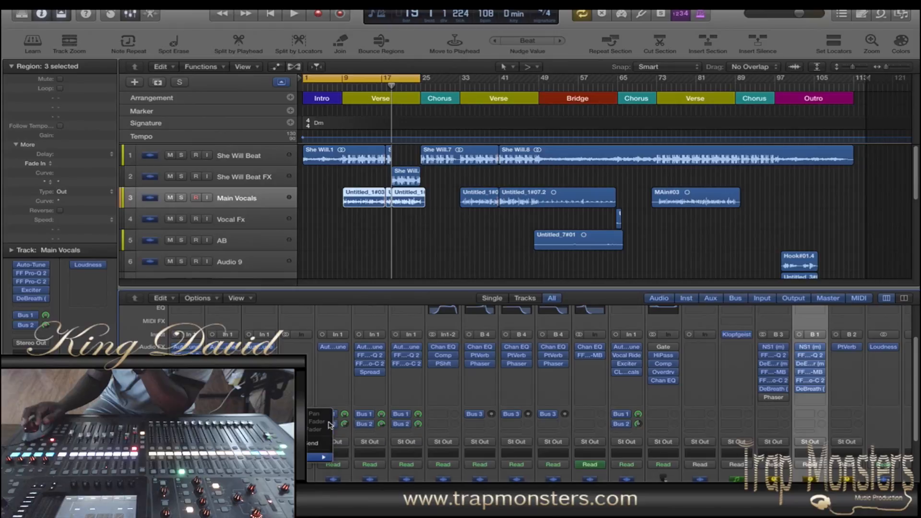
key(Escape)
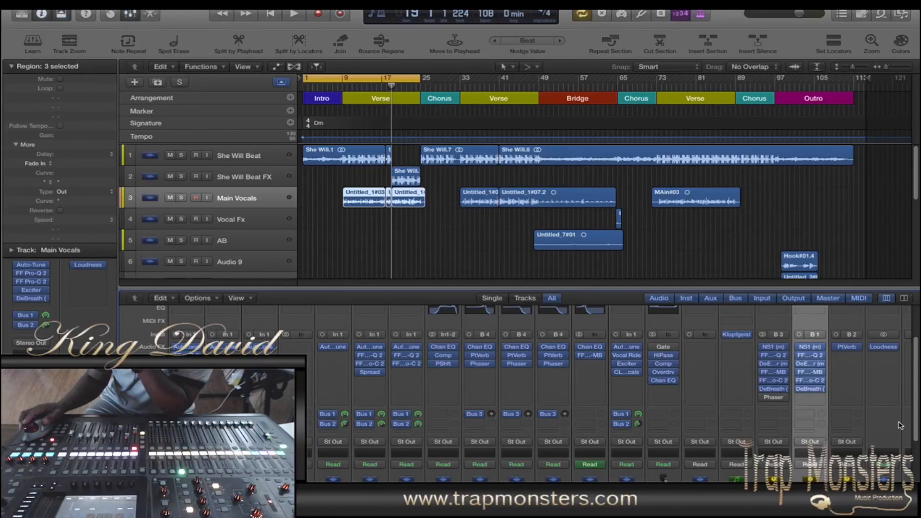
scroll(917, 422, down, 5)
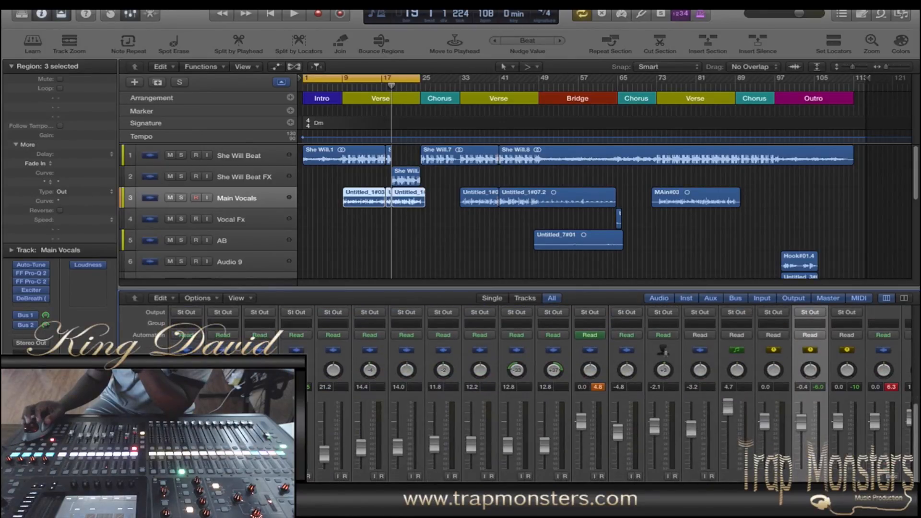
scroll(912, 417, up, 5)
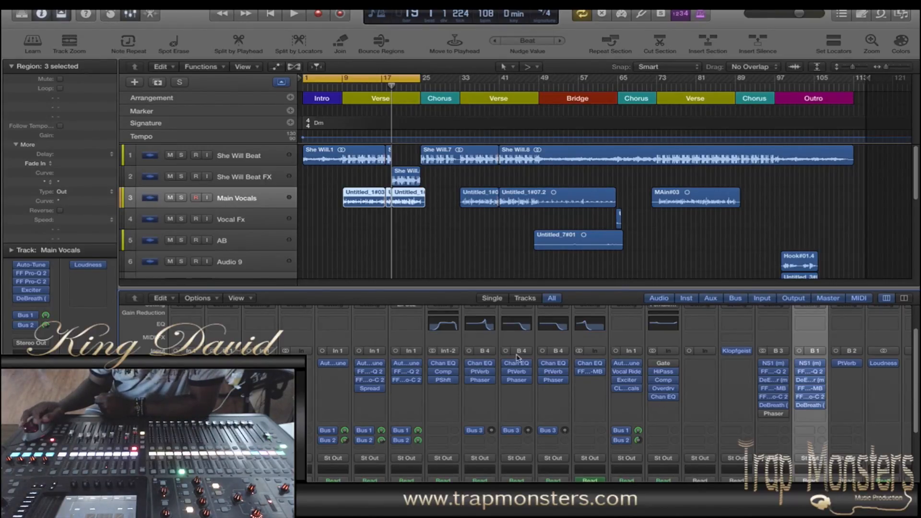
Step: Select the Vocal Fx track and move the cycle range to bars 63 to 66, over its short region
scroll(847, 206, down, 1)
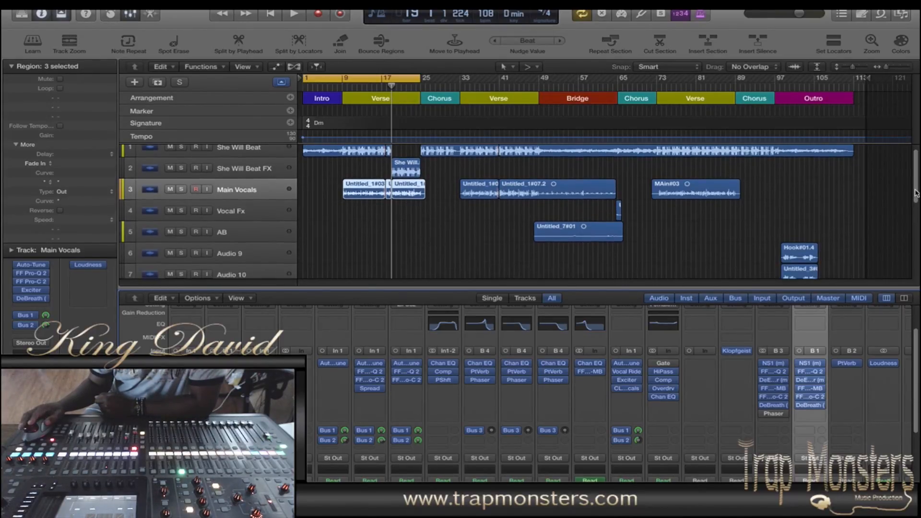
drag(637, 210, 605, 209)
click(269, 214)
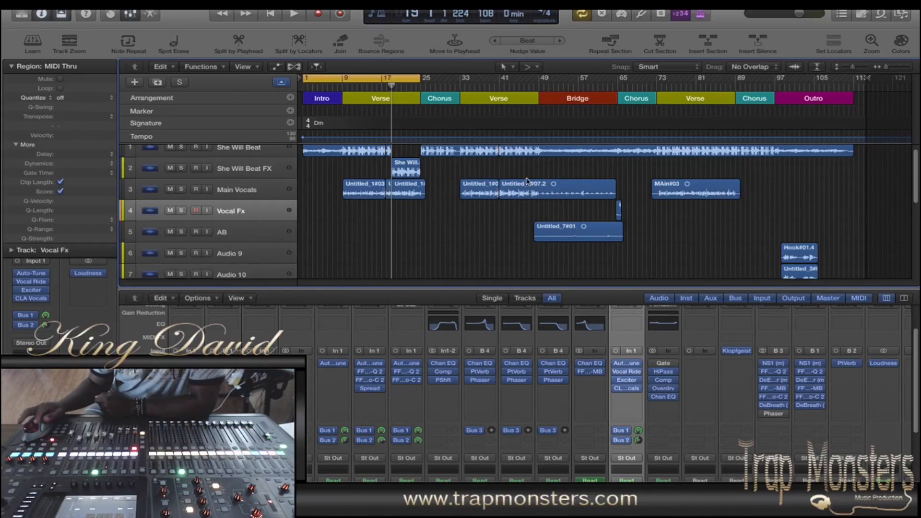
drag(391, 78, 609, 80)
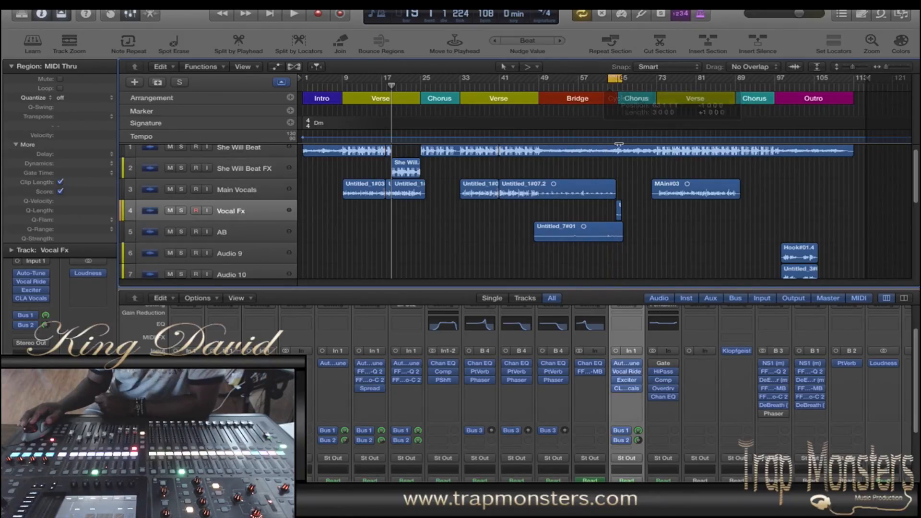
Step: Play the cycled passage, audition the Vocal Fx track in solo, and return to the full mix
key(space)
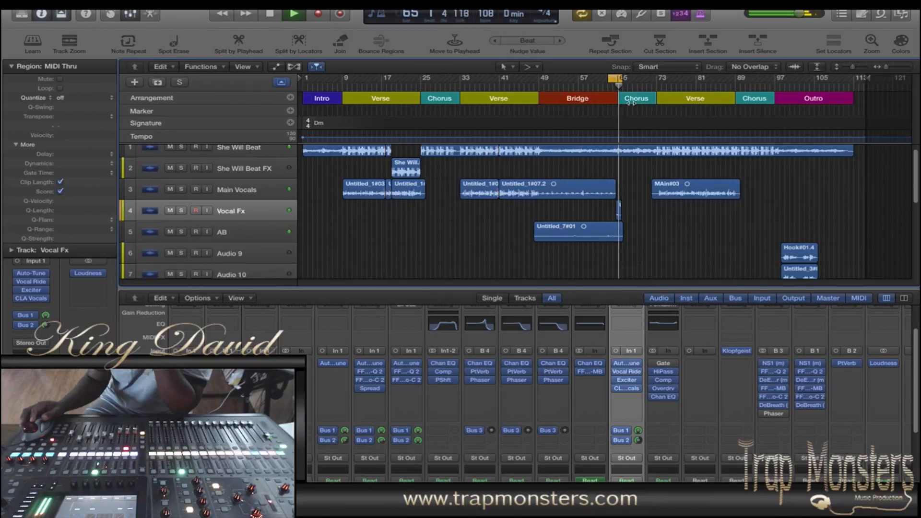
click(181, 211)
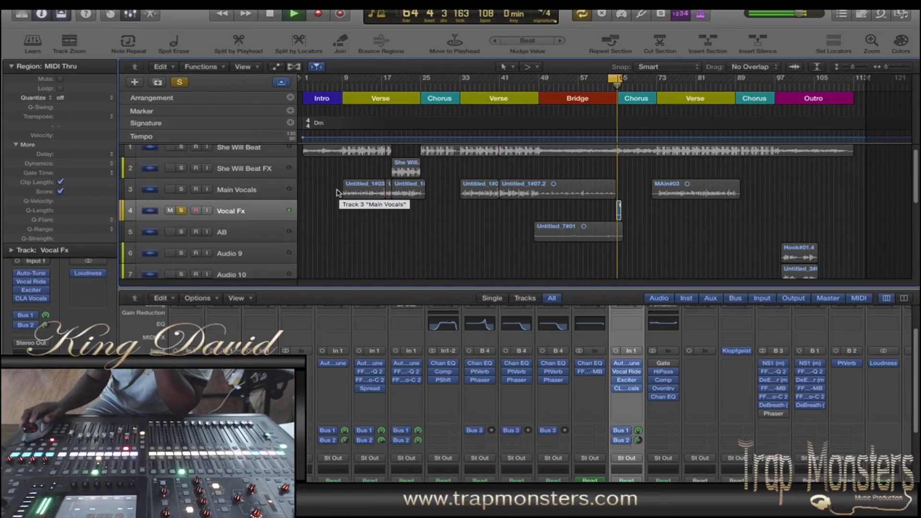
click(181, 211)
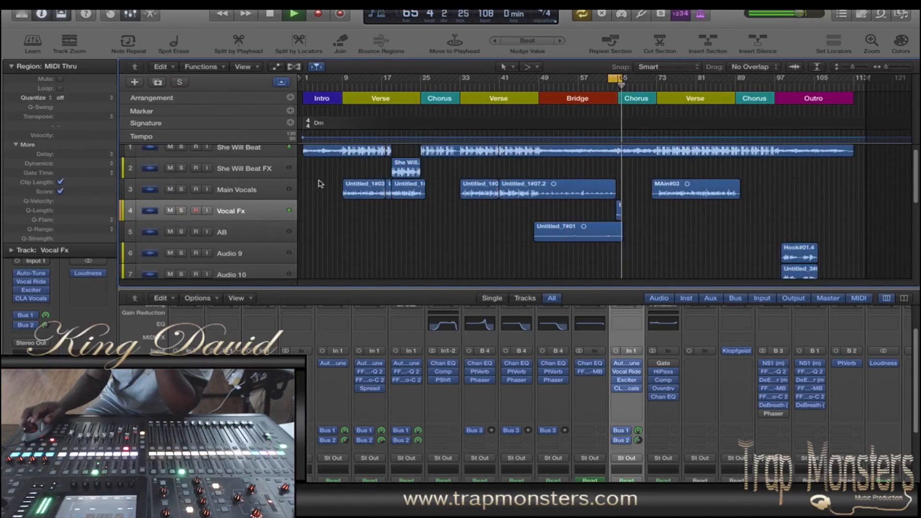
key(space)
Step: Trim the start of the Vocal Fx region and the end of the preceding Main Vocals region so they meet shortly before bar 65
key(n)
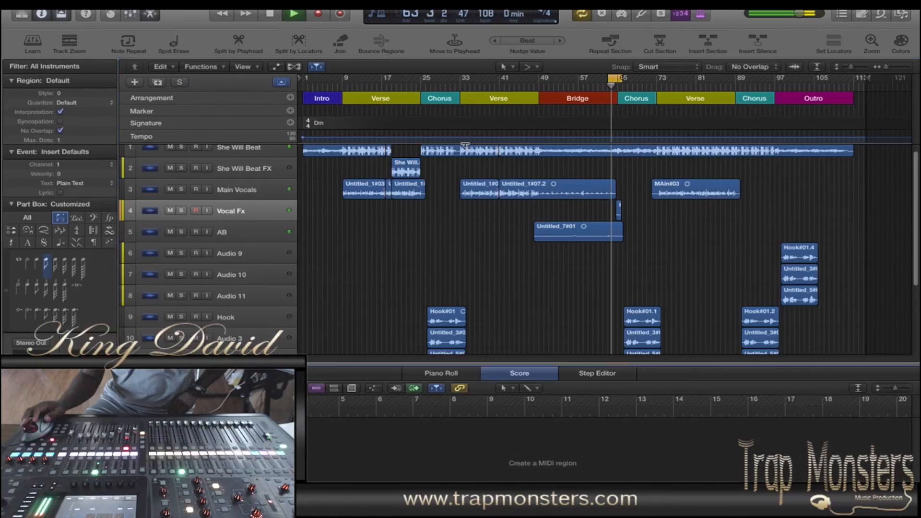
click(634, 177)
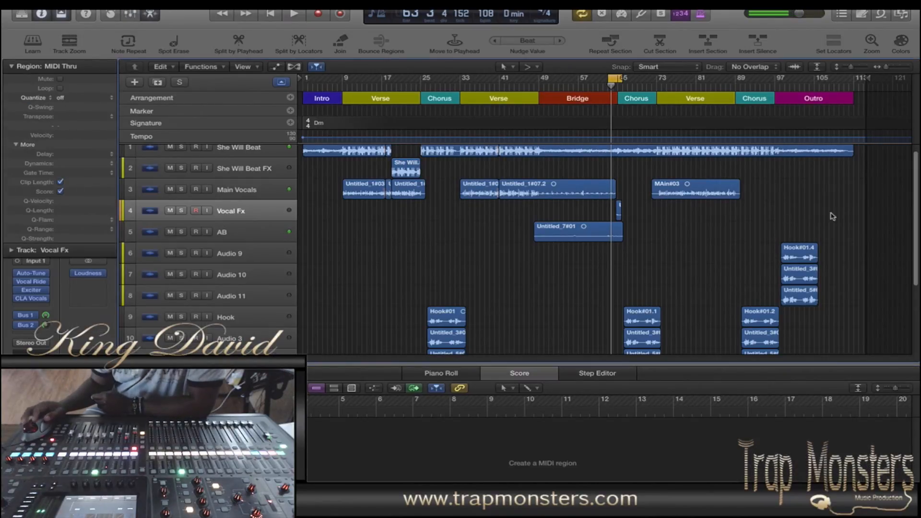
mouse_move(887, 67)
mouse_down()
mouse_move(855, 67)
mouse_move(902, 69)
mouse_up()
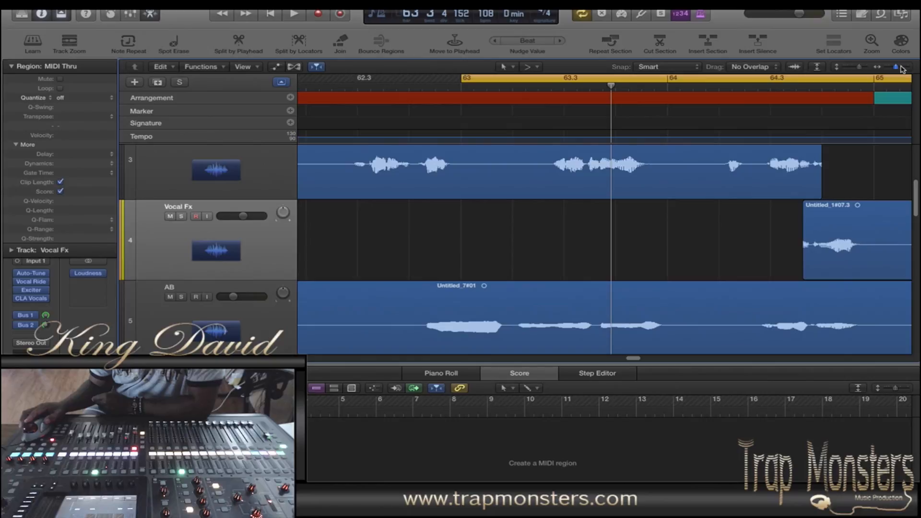
drag(804, 259, 812, 259)
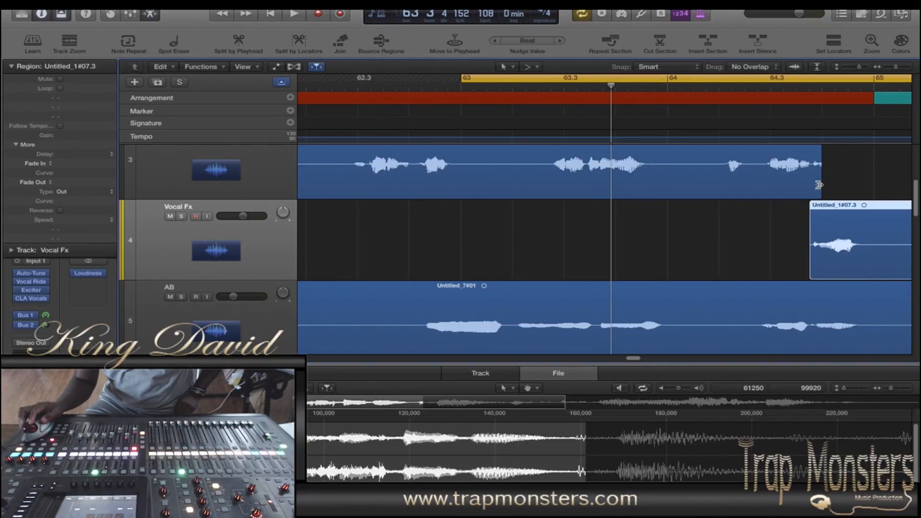
drag(819, 185, 812, 185)
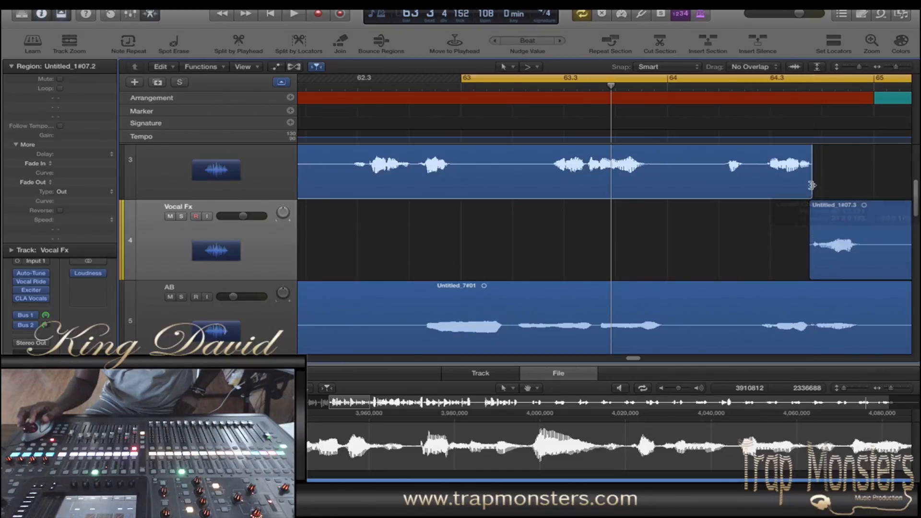
Step: Play the handover from Main Vocals to Vocal Fx, stop playback, and examine the two regions around bar 65
key(space)
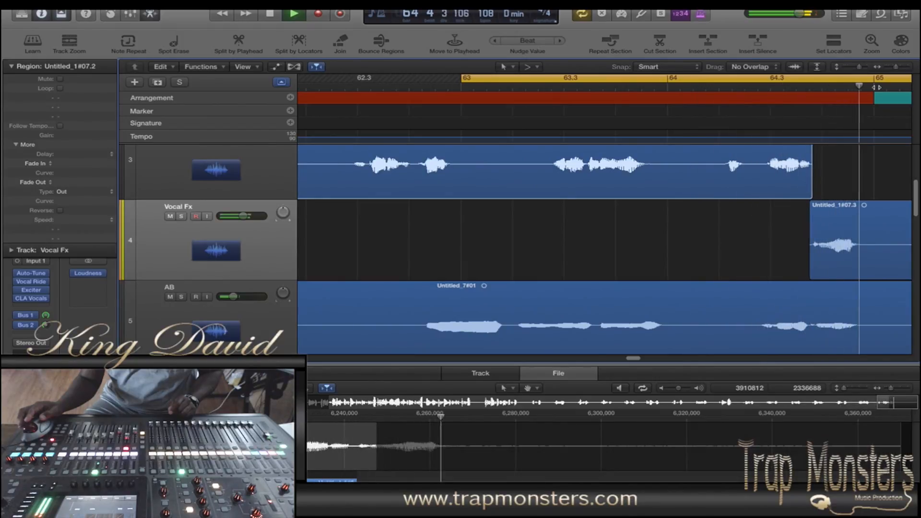
key(space)
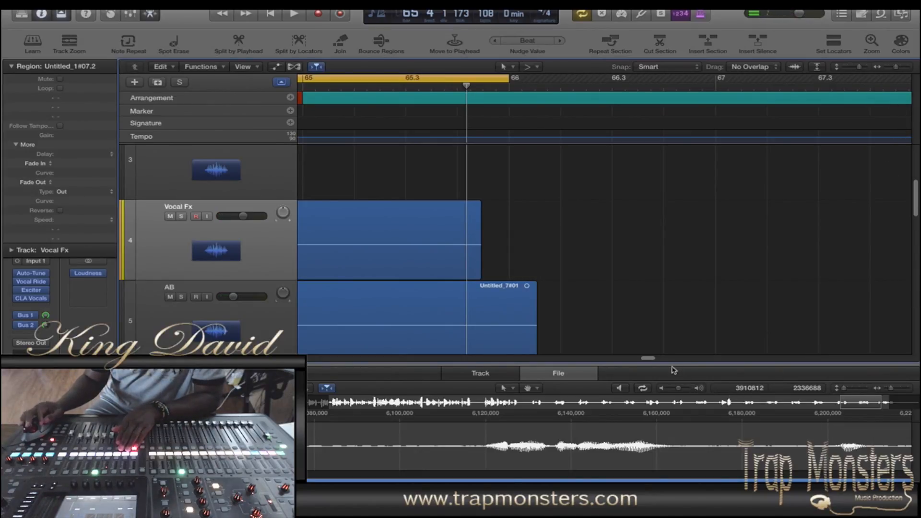
mouse_move(651, 360)
mouse_down()
mouse_move(622, 360)
mouse_move(643, 360)
mouse_up()
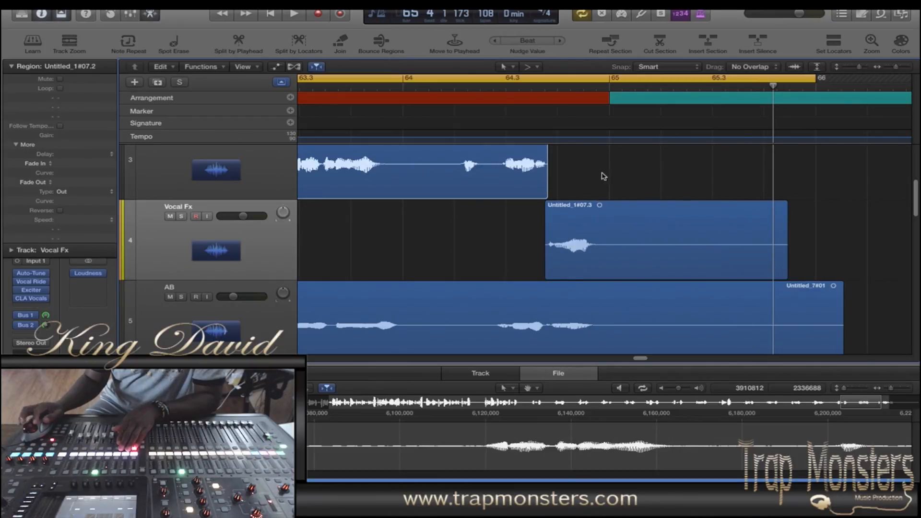
Step: Add a short fade-out of about 88 to the end of the Main Vocals region before bar 65, and play the handover to Vocal Fx
scroll(916, 192, up, 3)
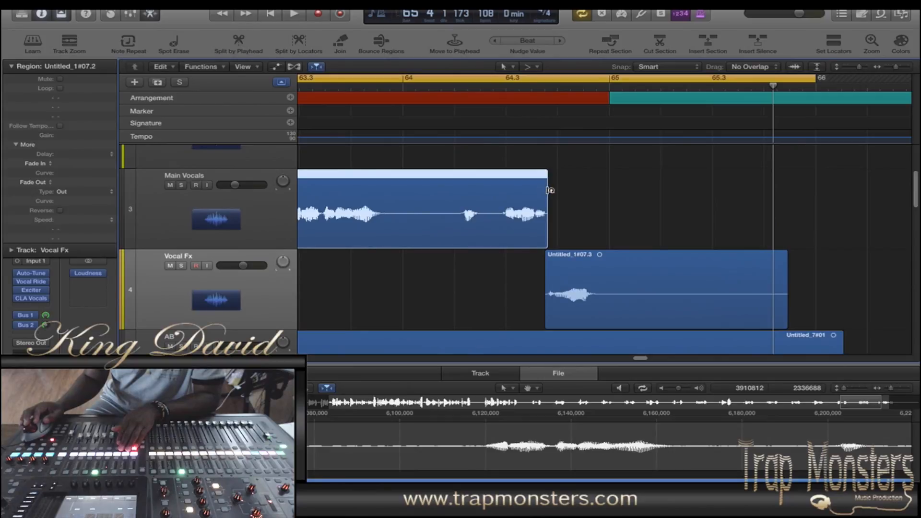
drag(547, 191, 538, 190)
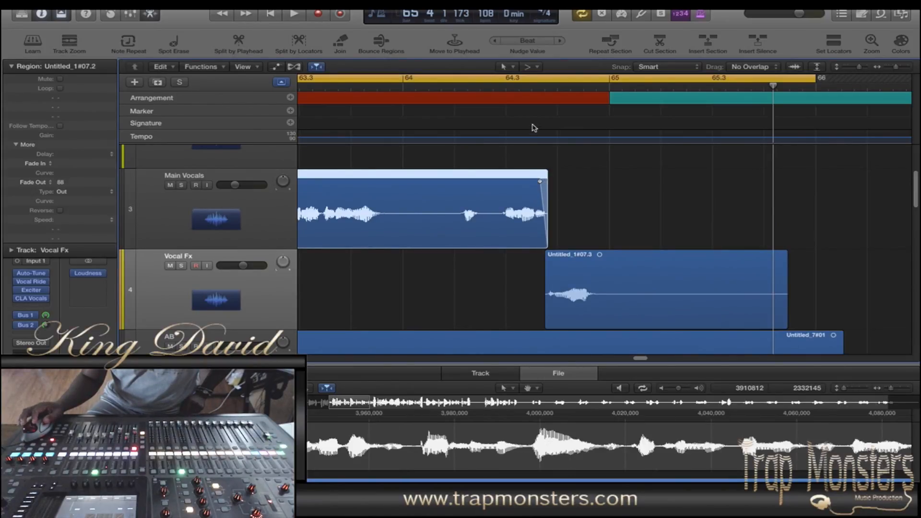
key(space)
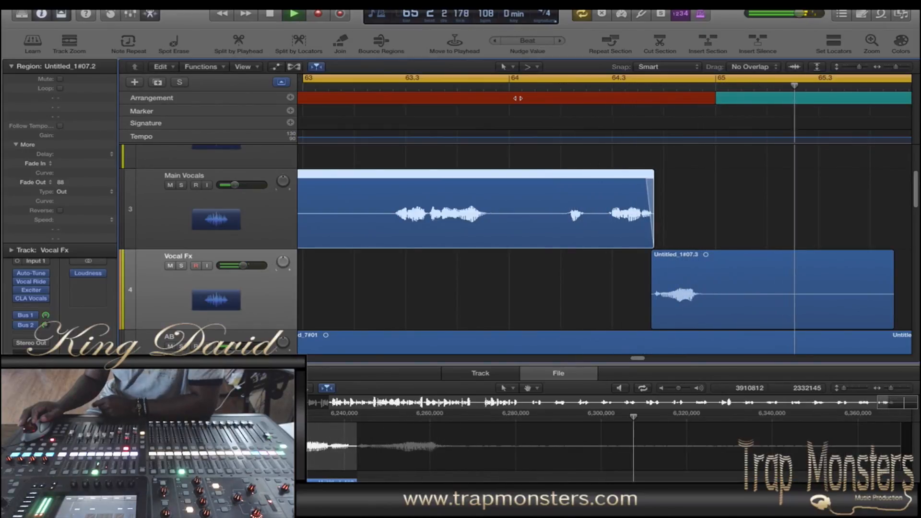
key(space)
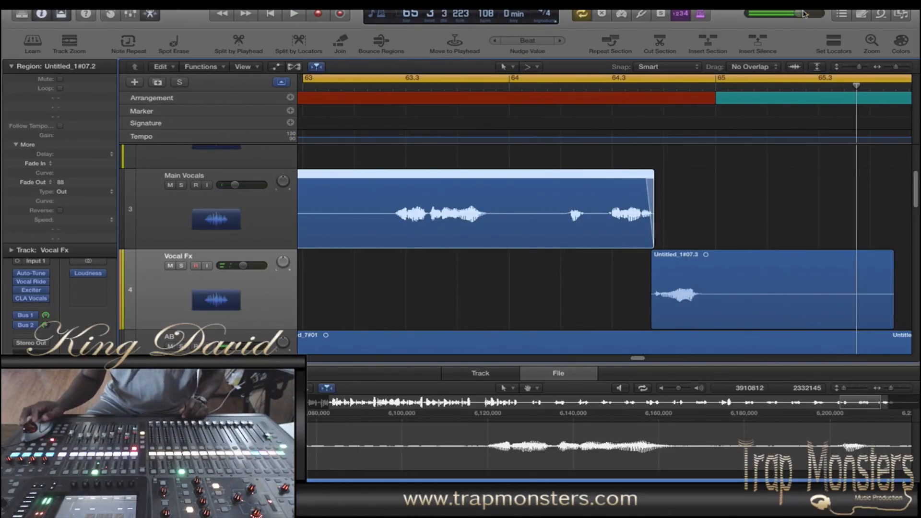
Step: Show the mixer with the Vocal Fx channel's plug-ins in view and reduce the track height in the arrangement
key(x)
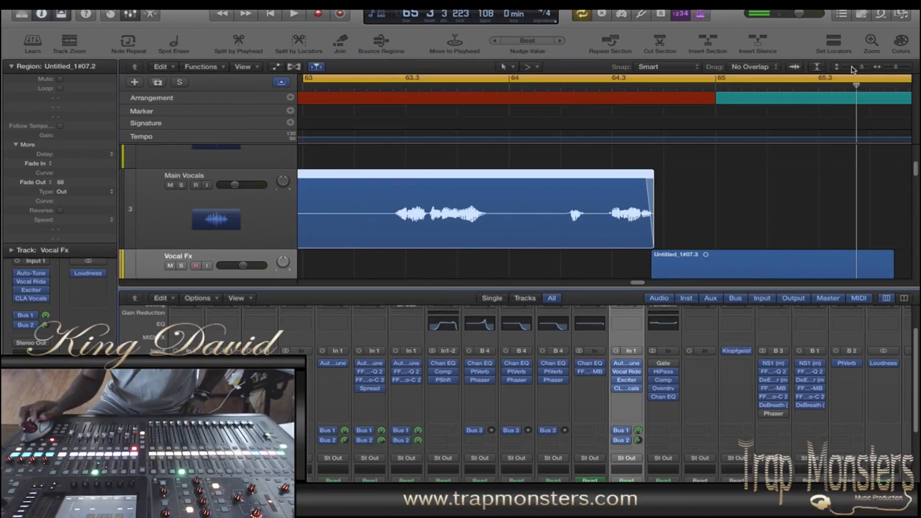
key(x)
key(x)
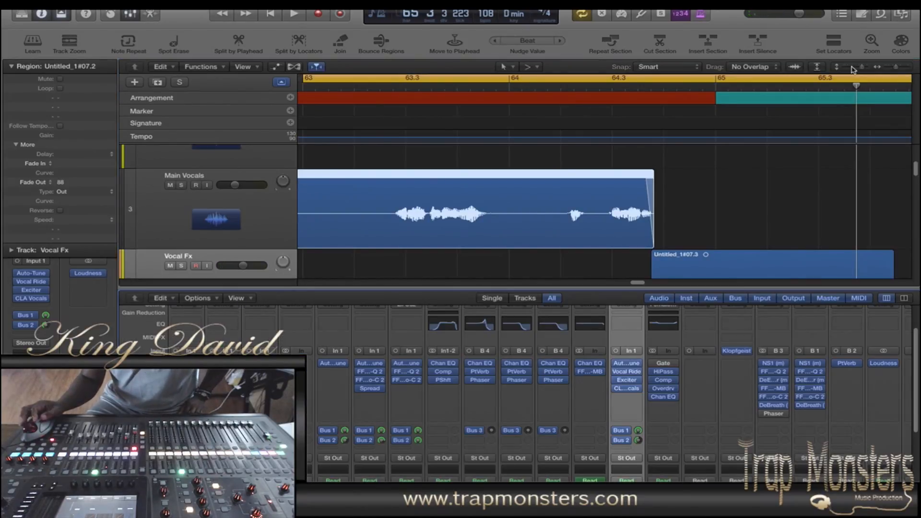
scroll(663, 351, down, 5)
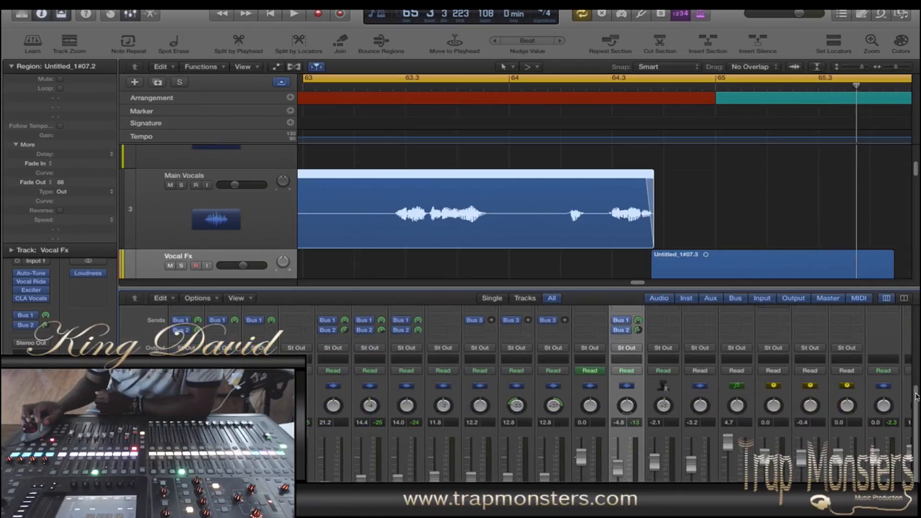
scroll(663, 352, up, 5)
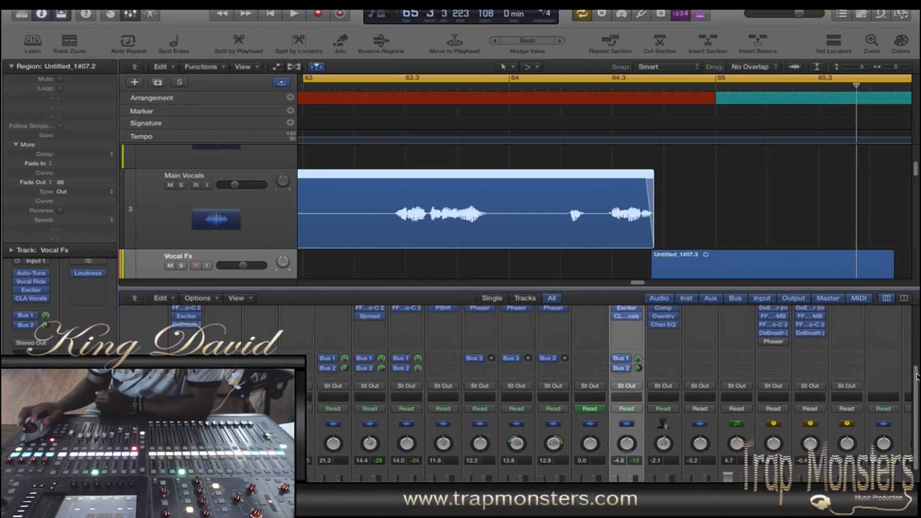
scroll(914, 311, down, 1)
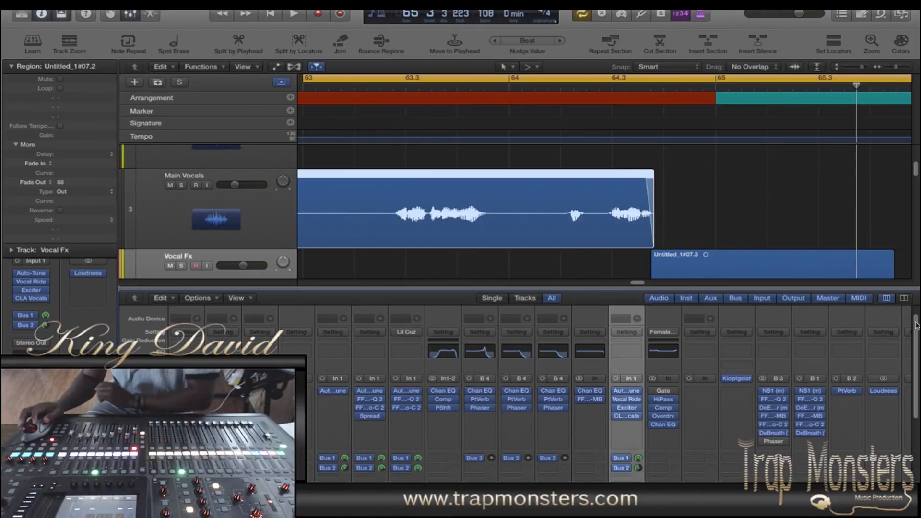
scroll(914, 361, down, 5)
scroll(914, 361, up, 6)
drag(863, 67, 855, 67)
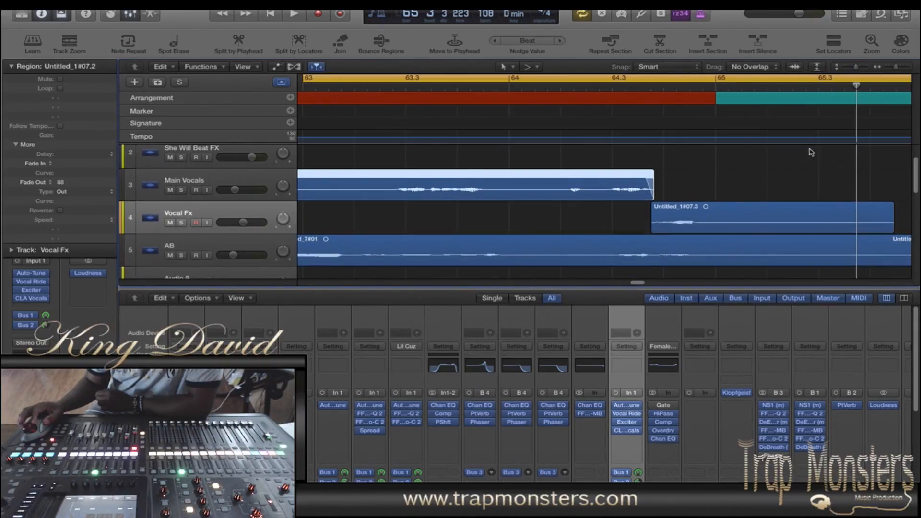
Step: Examine the Auto-Tune and Vocal Rider settings on the Vocal Fx channel, closing each plug-in after viewing it
click(628, 407)
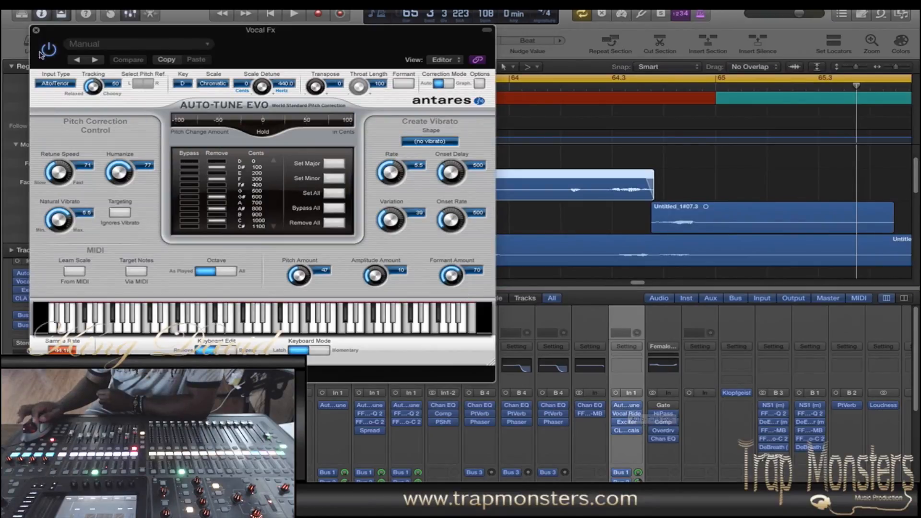
click(36, 30)
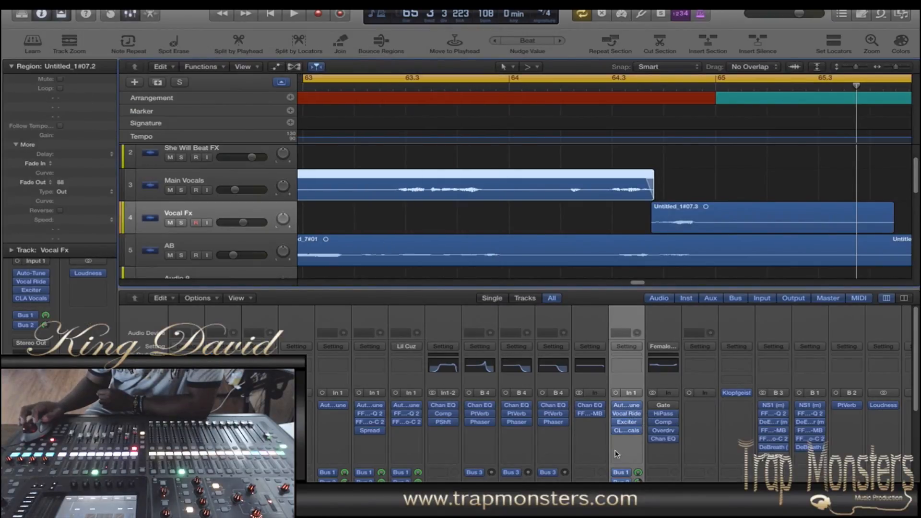
click(628, 415)
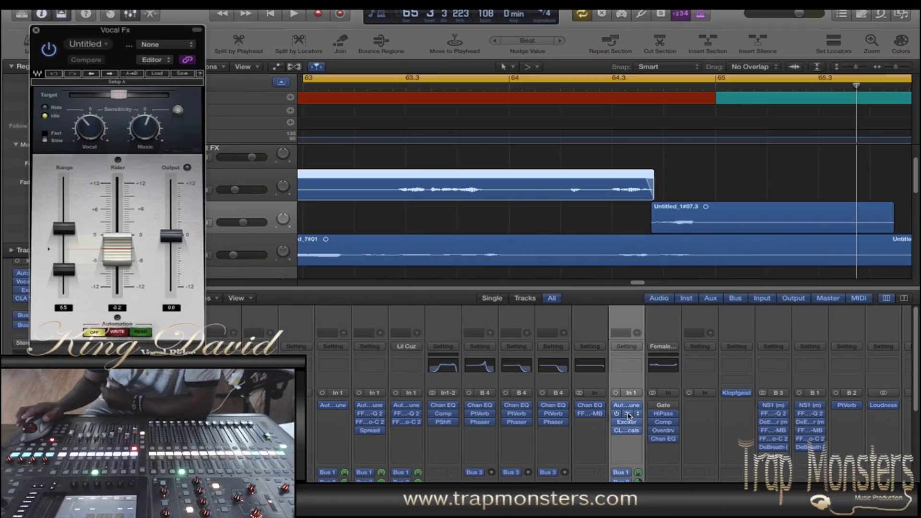
click(36, 31)
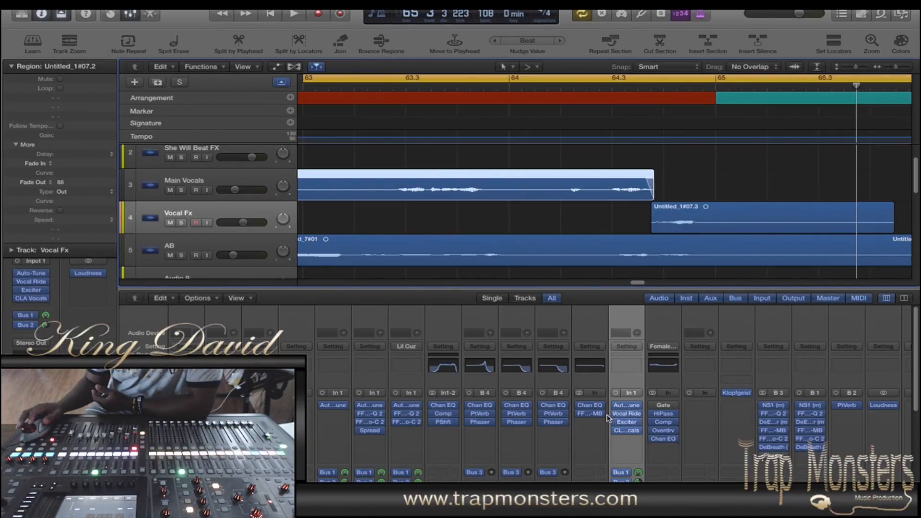
Step: Examine the Exciter and CLA Vocals settings on the Vocal Fx channel, closing each plug-in after viewing it
click(624, 423)
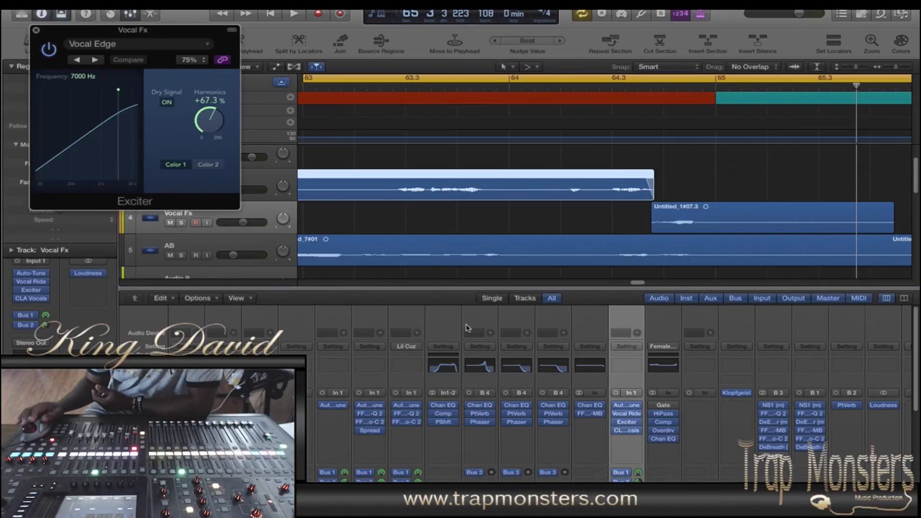
click(36, 31)
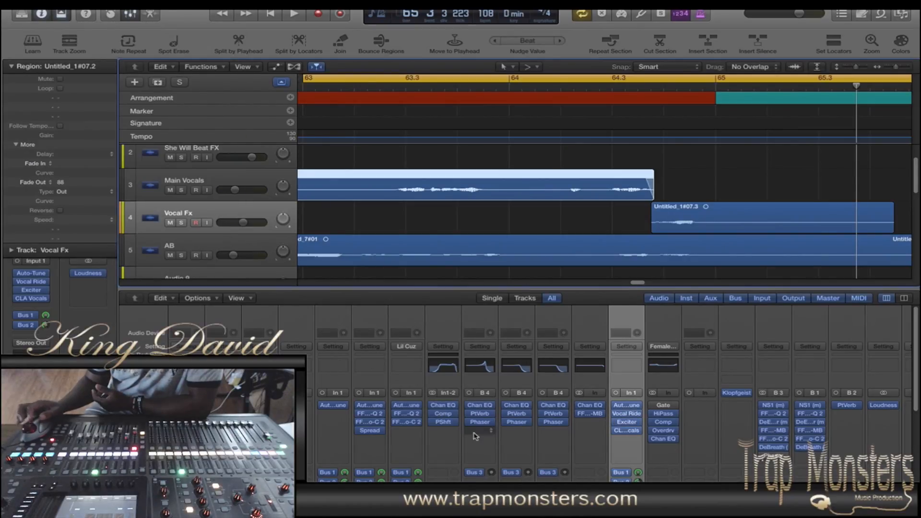
click(627, 430)
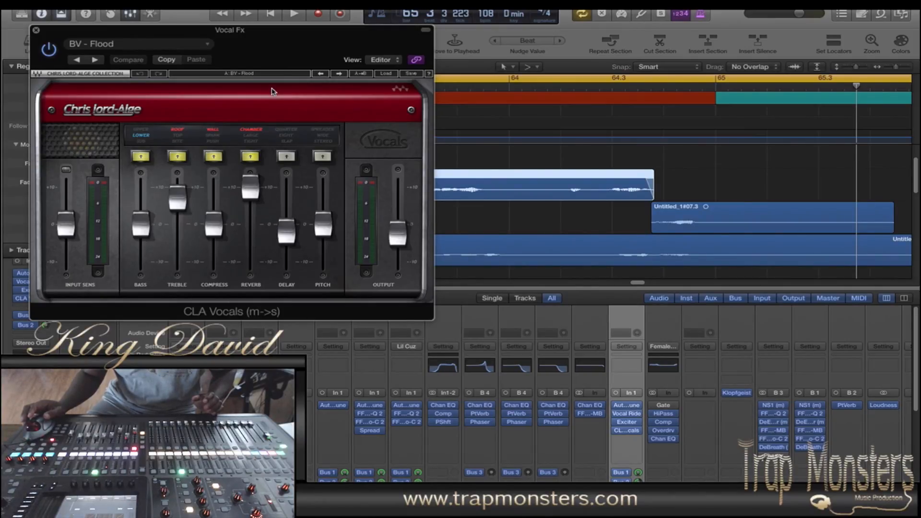
click(36, 31)
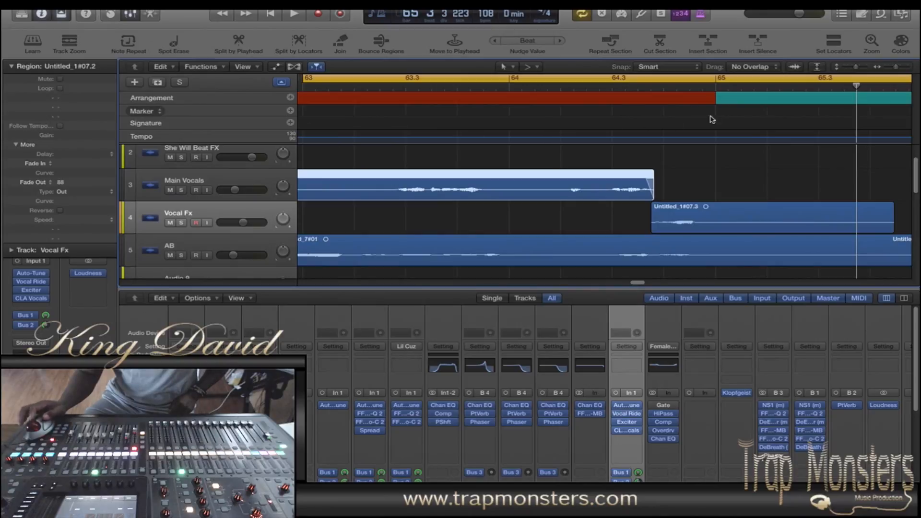
Step: Extend the end of the cycle range to the start of the Outro at bar 97 and show the Hook tracks across the whole song
drag(894, 69, 882, 69)
mouse_move(917, 162)
mouse_down()
mouse_move(918, 231)
mouse_move(906, 151)
mouse_up()
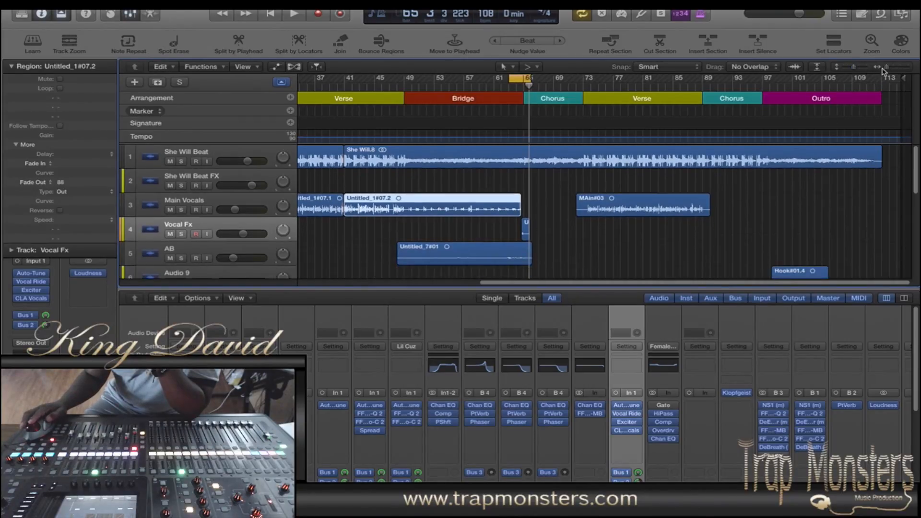
drag(889, 68, 885, 69)
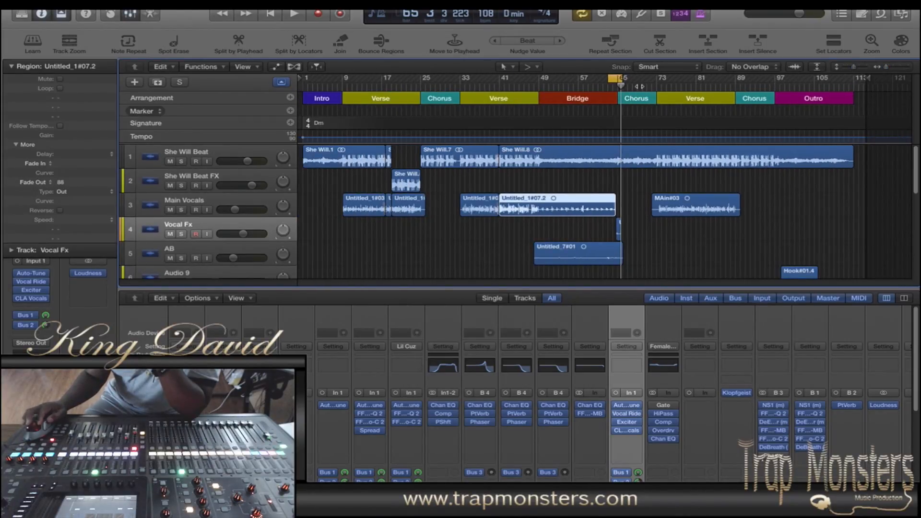
drag(621, 80, 777, 85)
drag(918, 166, 913, 206)
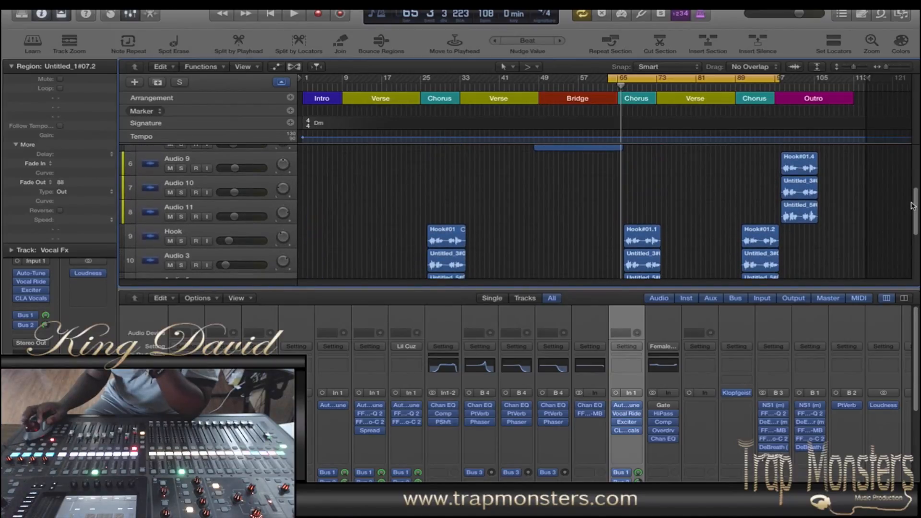
mouse_move(916, 349)
mouse_down()
mouse_move(915, 456)
mouse_move(907, 338)
mouse_up()
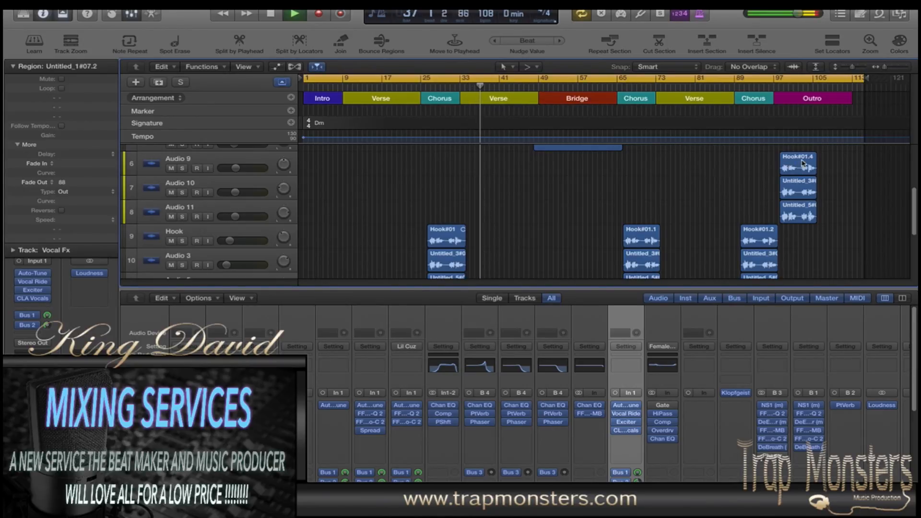
Step: Solo the She Will Beat track while the song plays past the bridge
drag(915, 196, 908, 140)
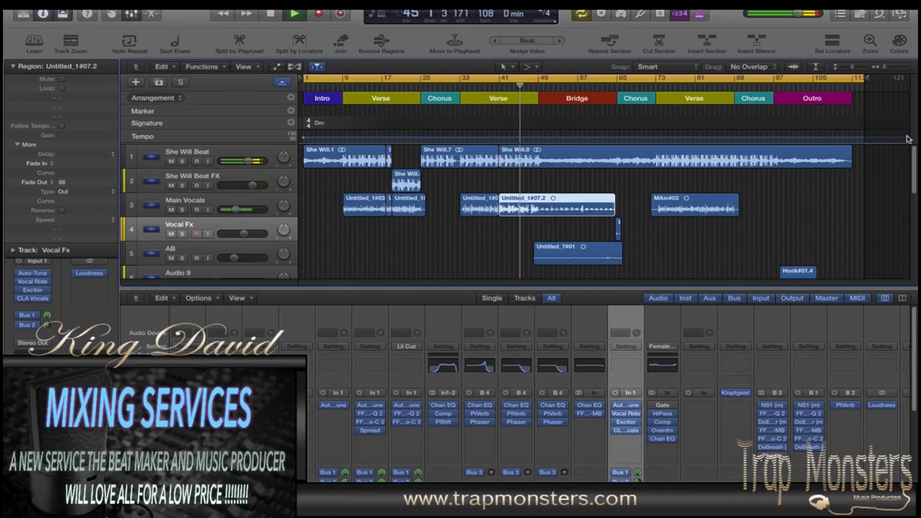
mouse_move(911, 155)
mouse_down()
mouse_move(915, 247)
mouse_move(914, 158)
mouse_up()
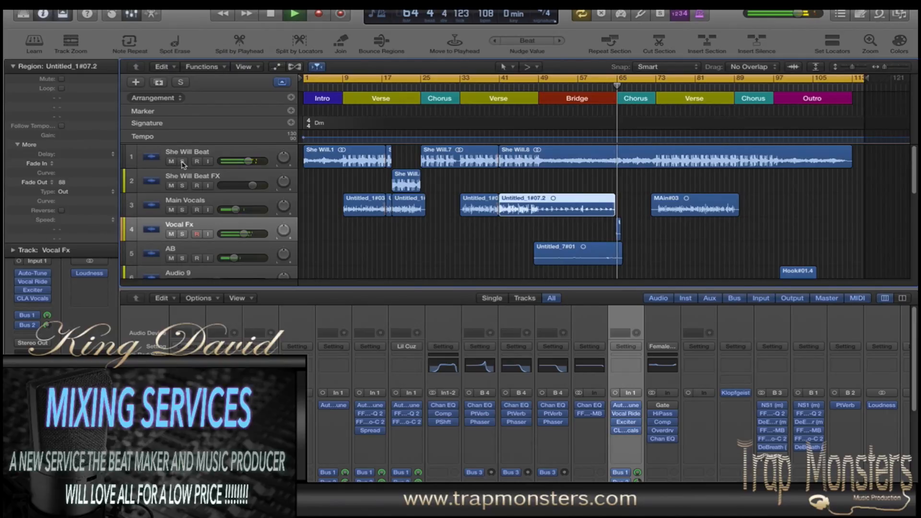
click(182, 162)
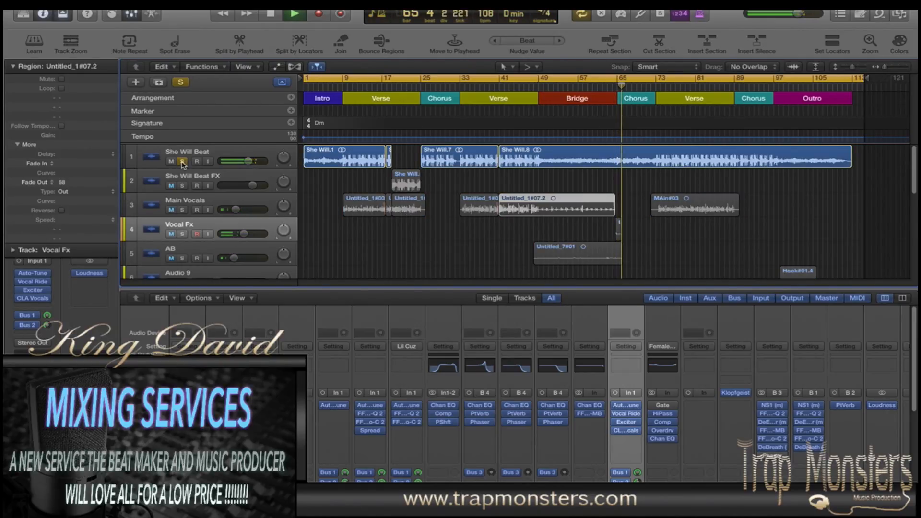